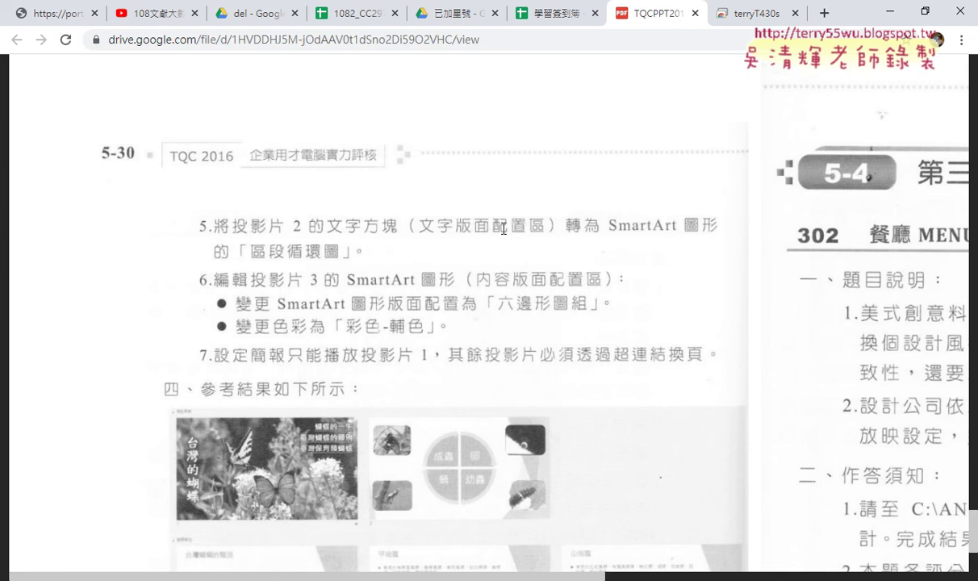
Switch to PowerPoint and select slide 2, the one with the 卵, 幼蟲, 蛹, 成蟲 list.
{"action": "left_click", "coordinate": [890, 12]}
{"action": "left_click", "coordinate": [124, 262]}
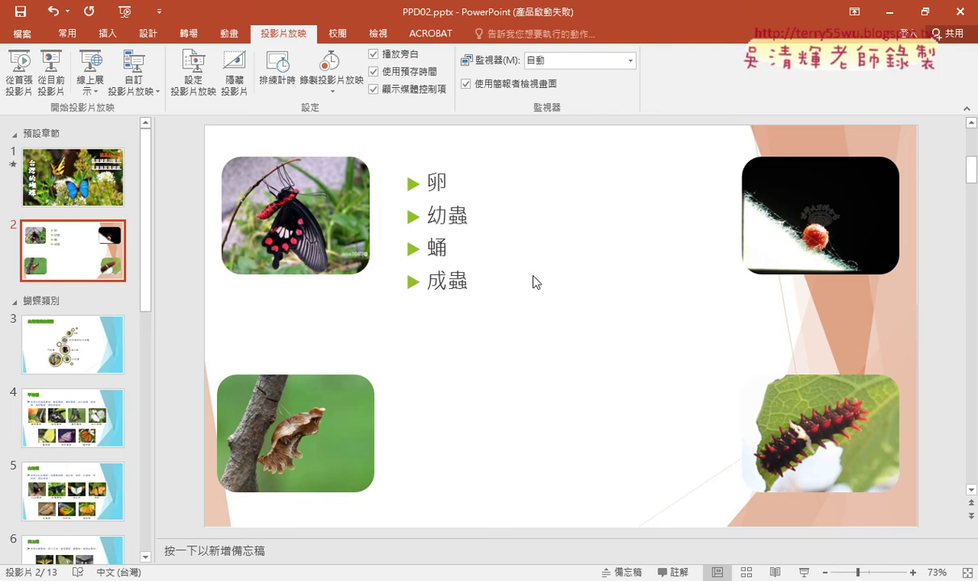
Select slide 2's 卵, 幼蟲, 蛹, 成蟲 bullets and bring up their Convert to SmartArt options.
{"action": "mouse_move", "coordinate": [426, 172]}
{"action": "left_mouse_down"}
{"action": "mouse_move", "coordinate": [465, 229]}
{"action": "mouse_move", "coordinate": [481, 283]}
{"action": "left_mouse_up"}
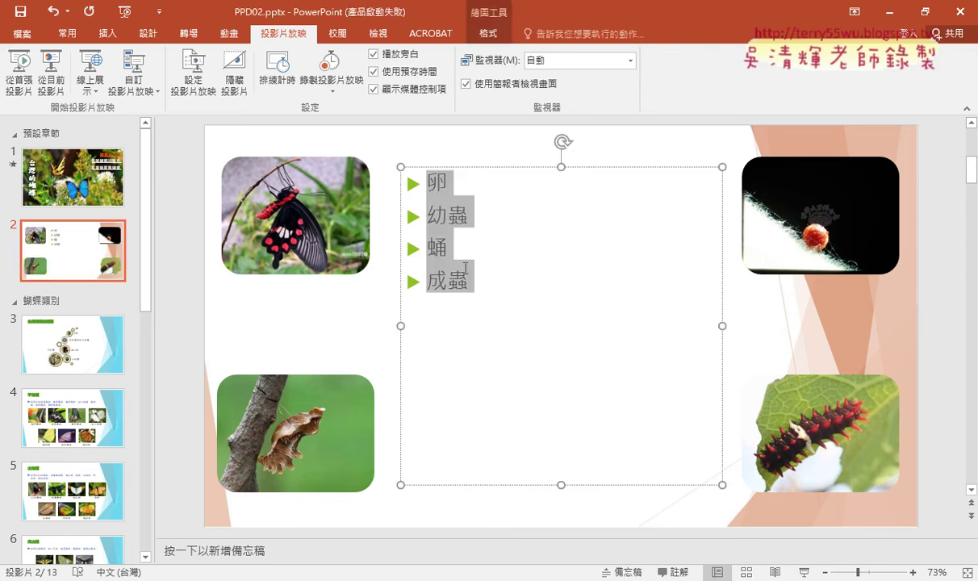
{"action": "right_click", "coordinate": [444, 209]}
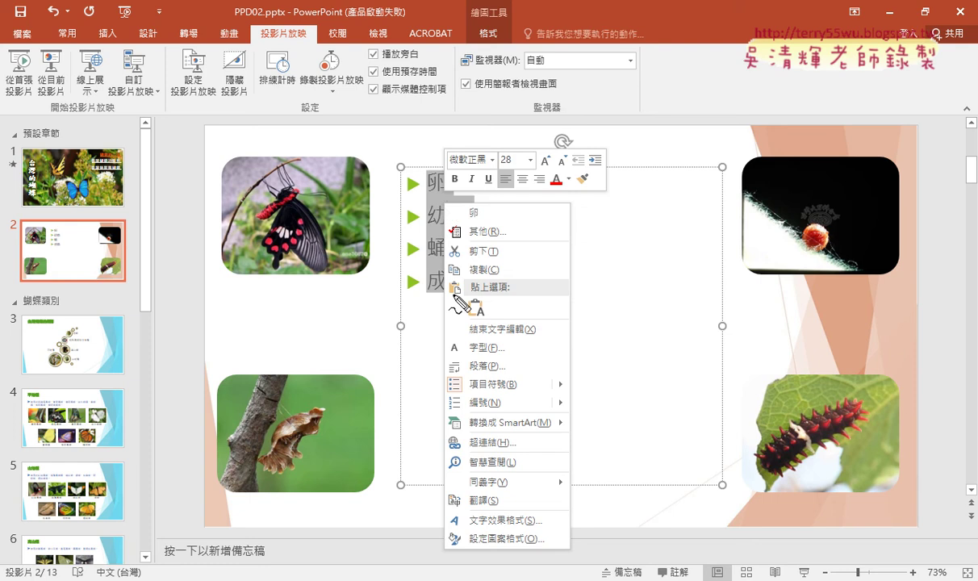
{"action": "mouse_move", "coordinate": [421, 308]}
{"action": "left_mouse_down"}
{"action": "mouse_move", "coordinate": [497, 240]}
{"action": "mouse_move", "coordinate": [423, 306]}
{"action": "left_mouse_up"}
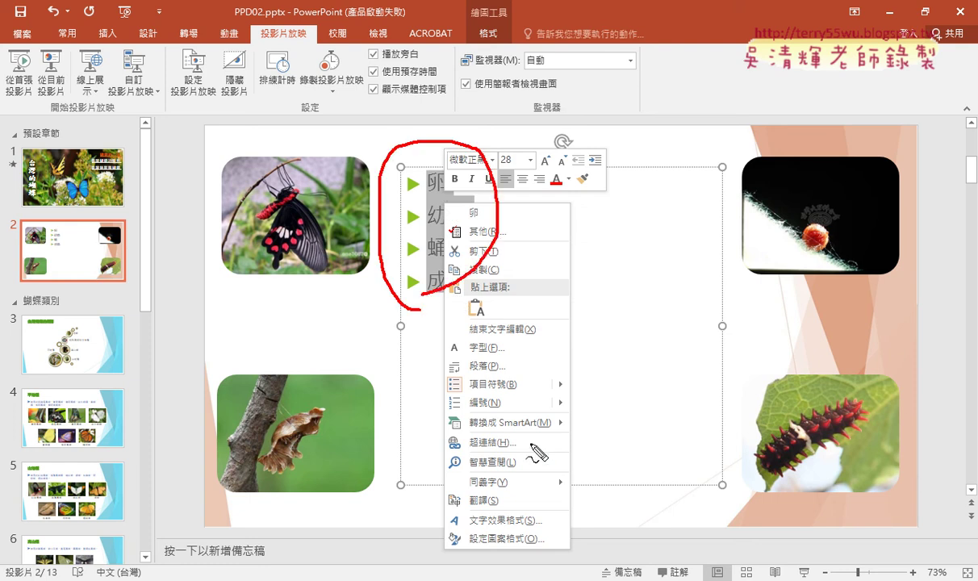
{"action": "mouse_move", "coordinate": [535, 436]}
{"action": "left_mouse_down"}
{"action": "mouse_move", "coordinate": [430, 428]}
{"action": "mouse_move", "coordinate": [593, 417]}
{"action": "mouse_move", "coordinate": [549, 434]}
{"action": "left_mouse_up"}
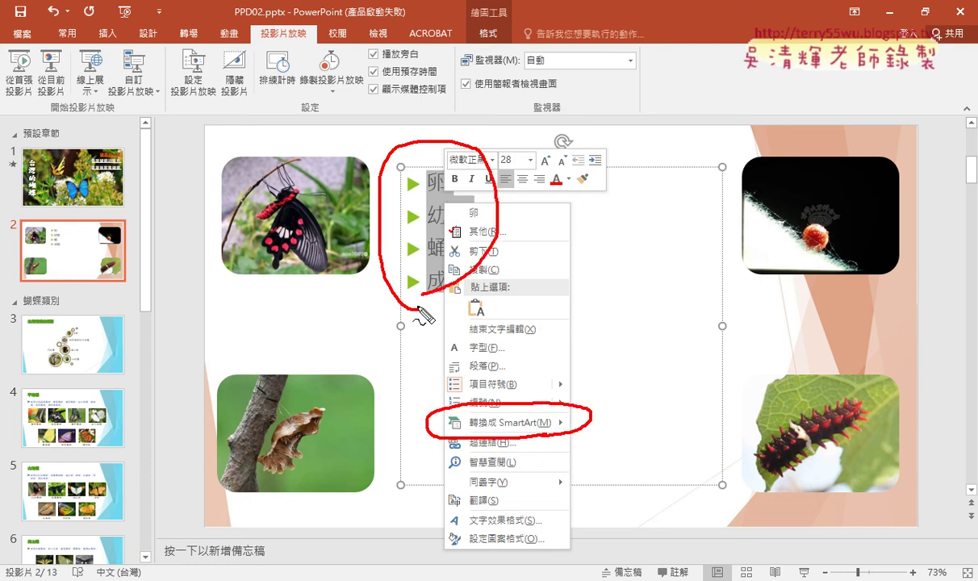
{"action": "key", "text": "Escape"}
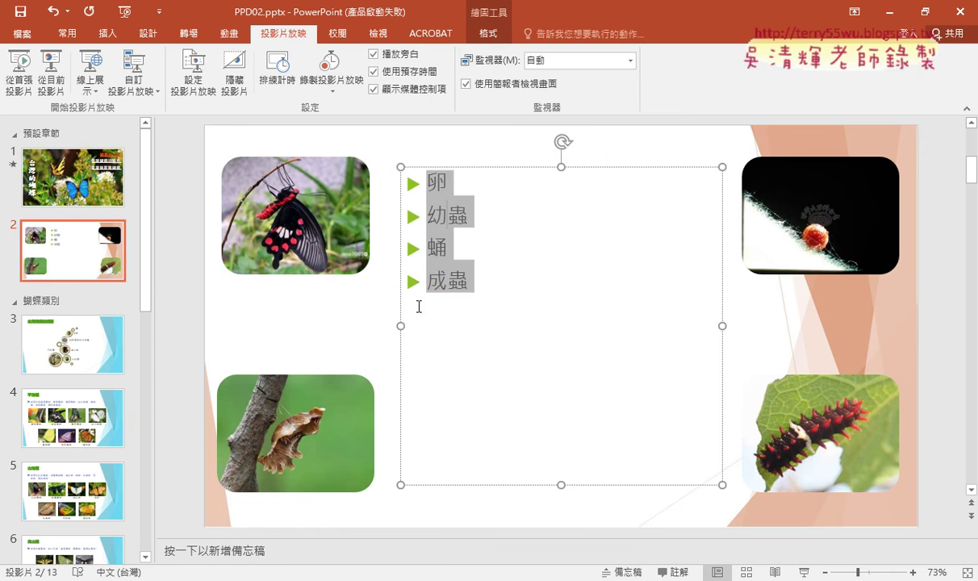
{"action": "right_click", "coordinate": [445, 200]}
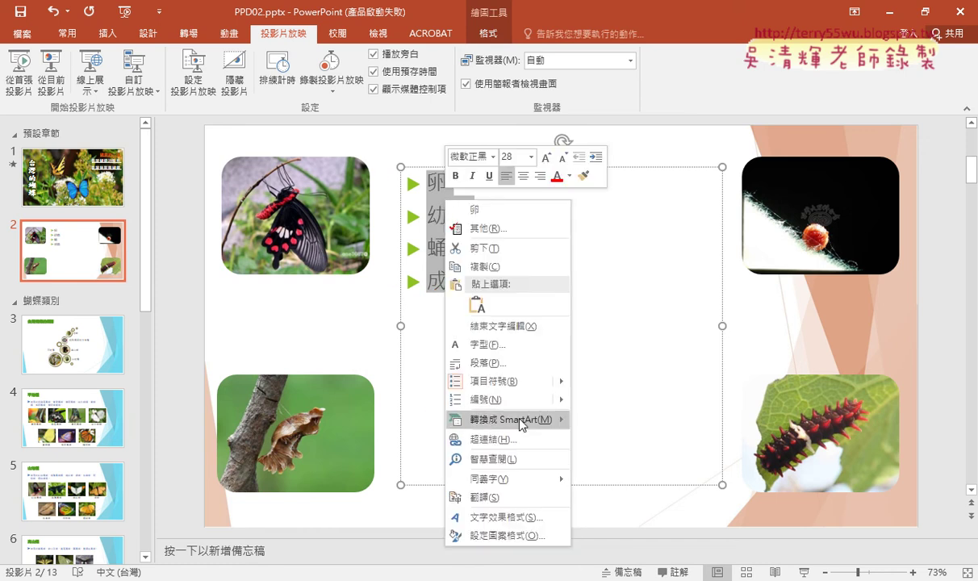
{"action": "mouse_move", "coordinate": [511, 419]}
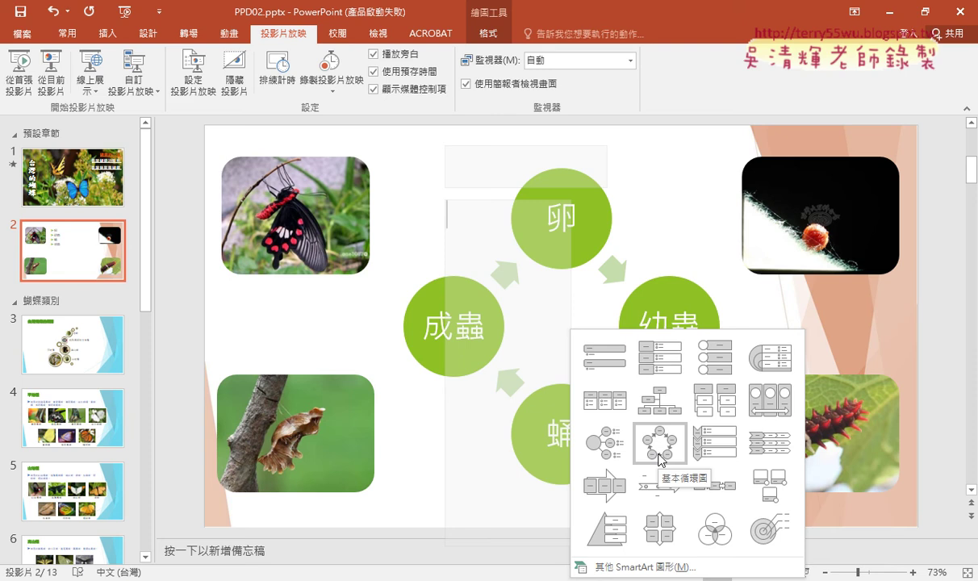
Convert the life-stage bullets into the Cycle category's Segmented Cycle (區段循環圖) SmartArt.
{"action": "left_click", "coordinate": [665, 568]}
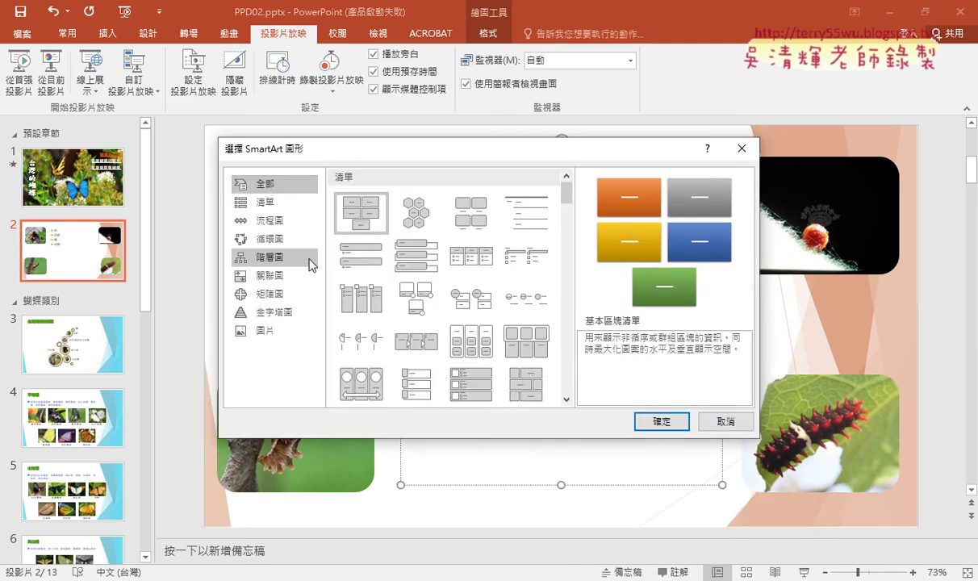
{"action": "left_click", "coordinate": [270, 194]}
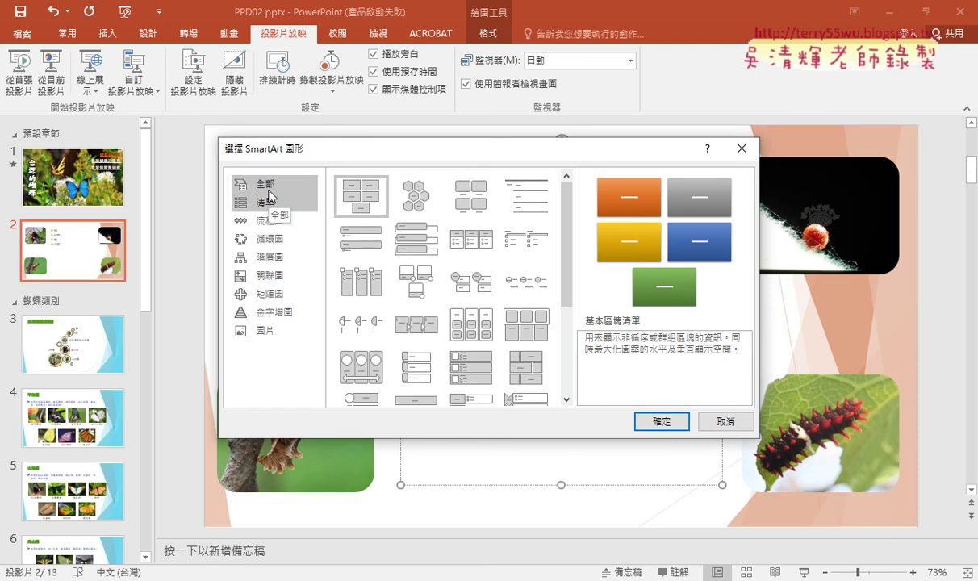
{"action": "left_click", "coordinate": [263, 201]}
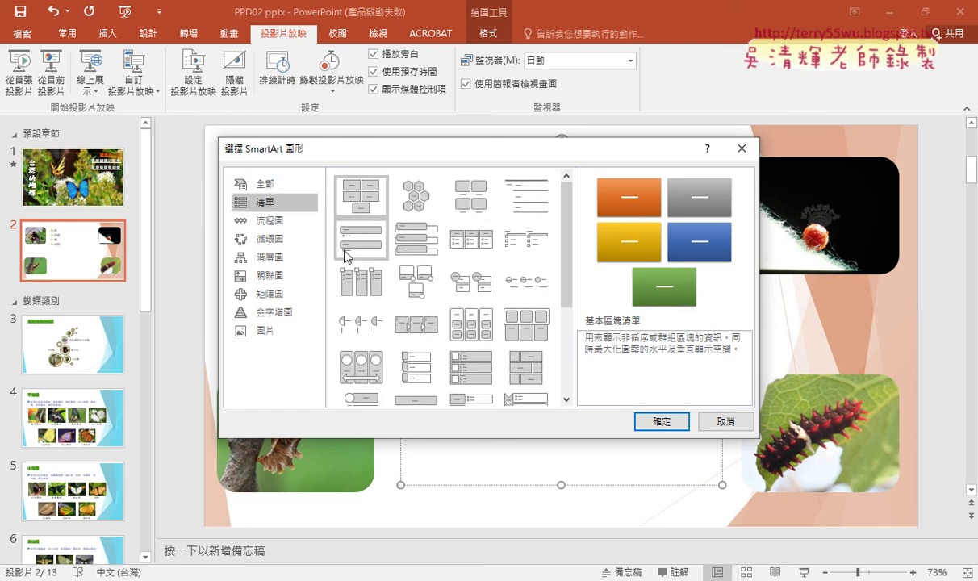
{"action": "left_click_drag", "start_coordinate": [386, 155], "coordinate": [611, 235]}
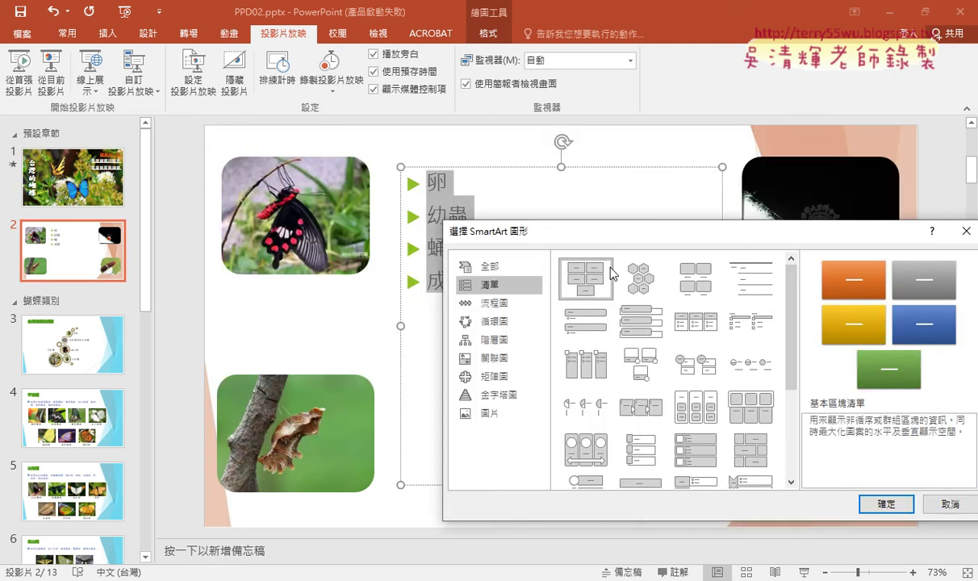
{"action": "left_click", "coordinate": [595, 338]}
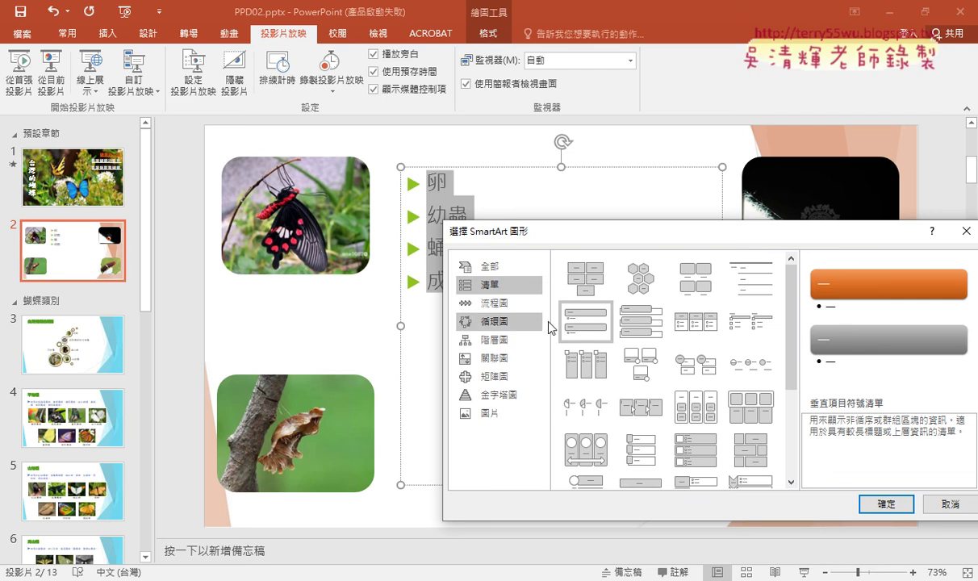
{"action": "left_click", "coordinate": [497, 330]}
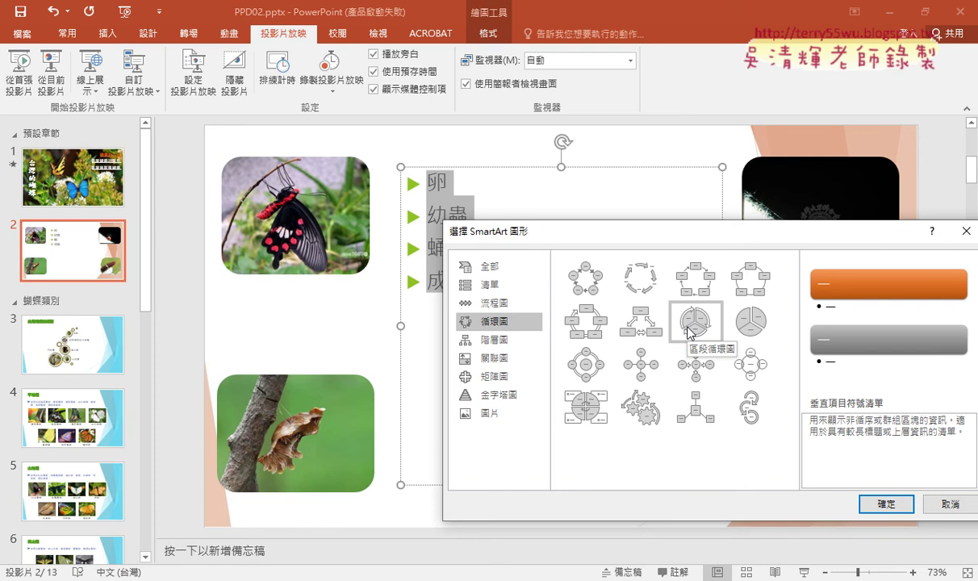
{"action": "left_click", "coordinate": [691, 333]}
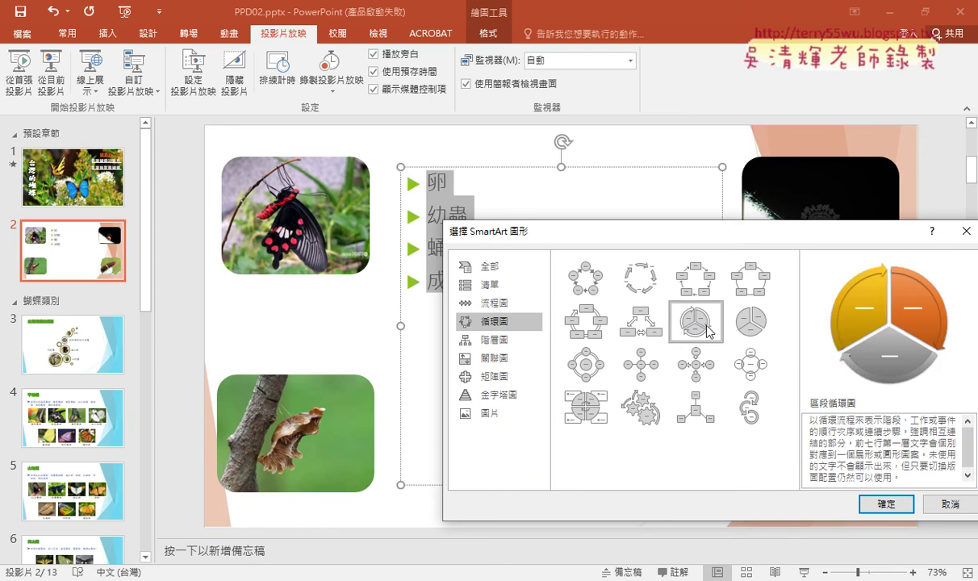
{"action": "left_click", "coordinate": [887, 505]}
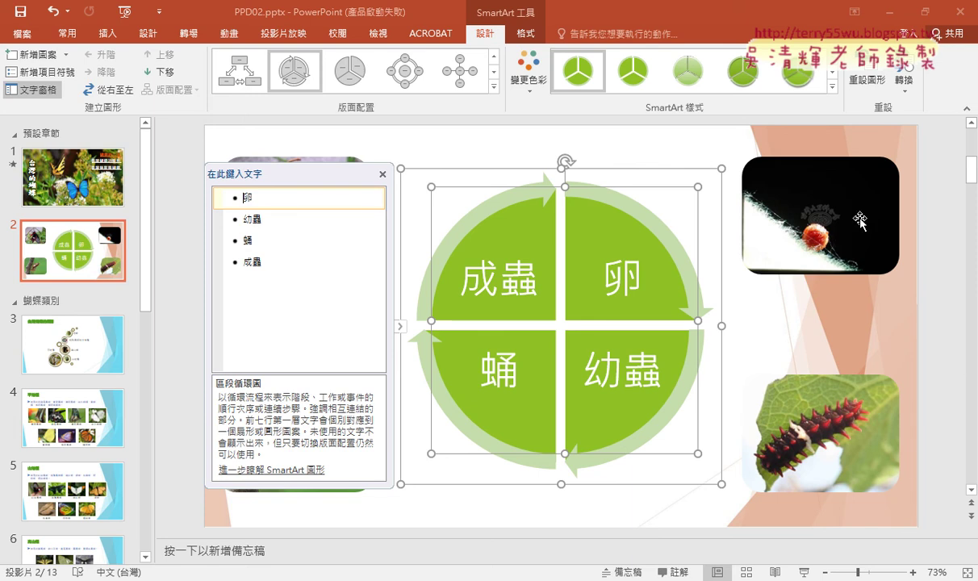
Deselect the finished diagram, view slide 3 (台灣蝴蝶的類別), and return to the exam PDF.
{"action": "left_click", "coordinate": [894, 146]}
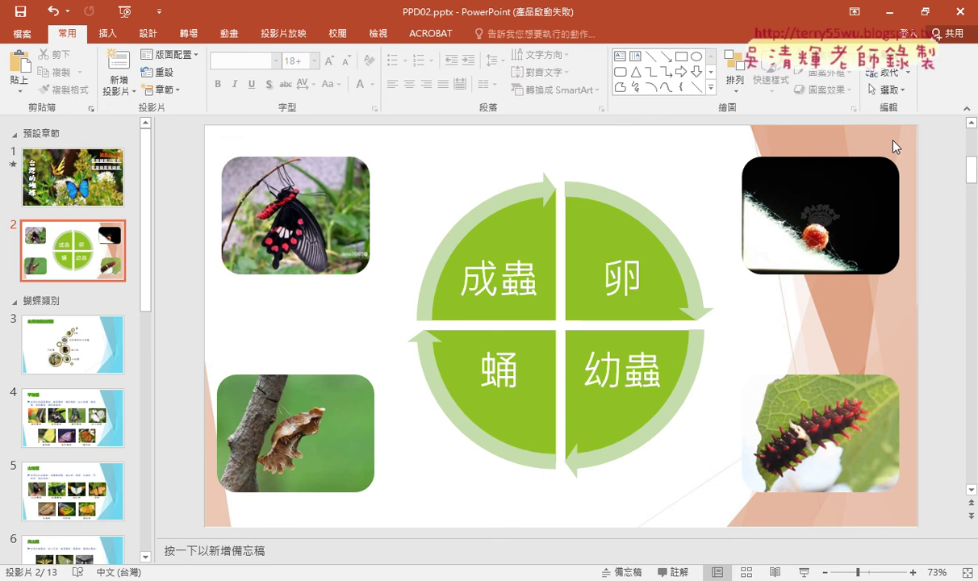
{"action": "left_click", "coordinate": [74, 352]}
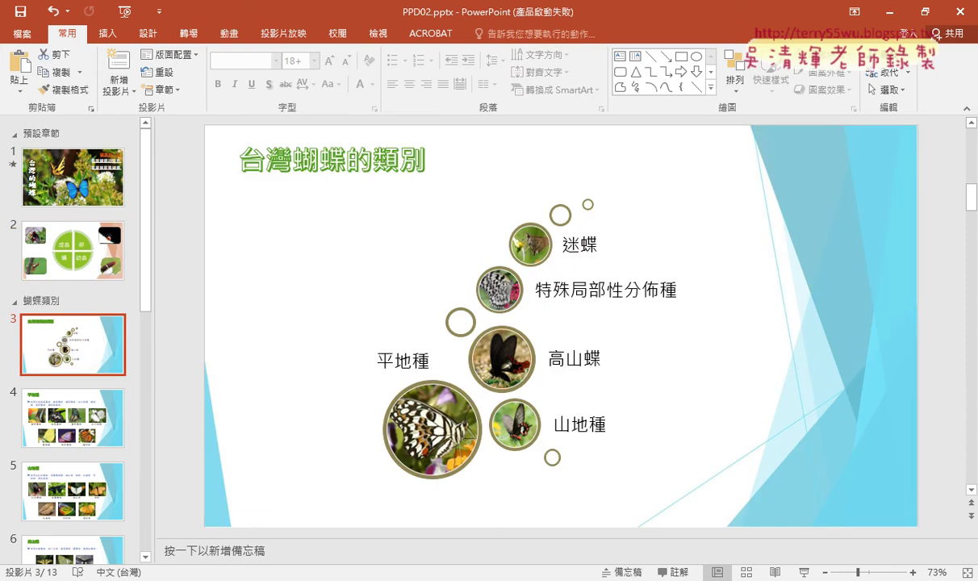
{"action": "key", "text": "alt+Tab"}
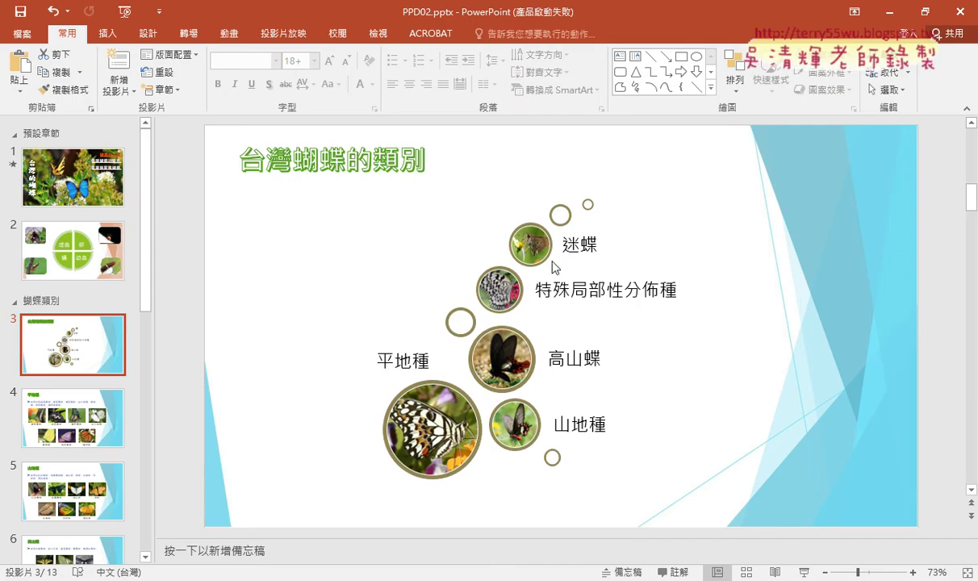
Return to PowerPoint and select slide 3's 泡泡圖片清單 SmartArt.
{"action": "left_click", "coordinate": [539, 283]}
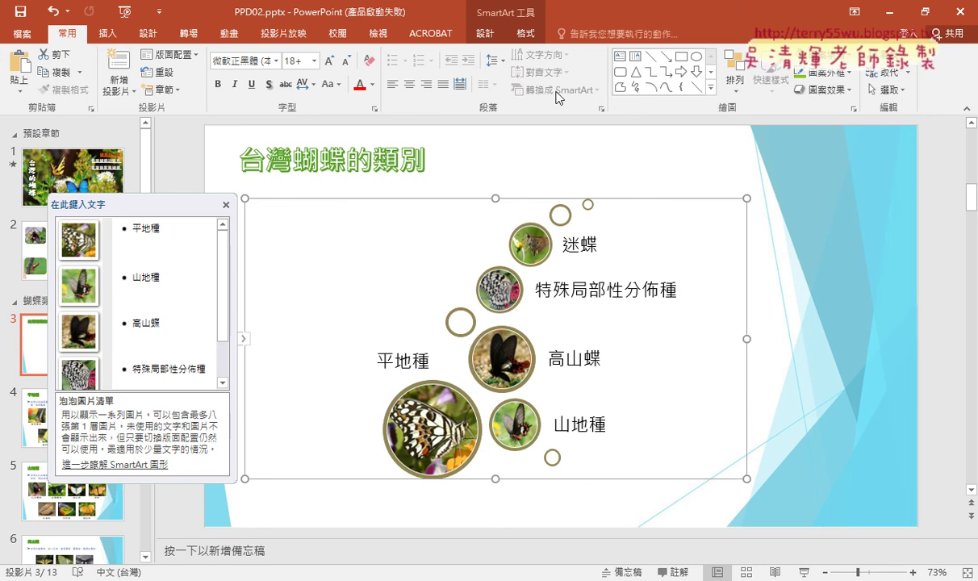
Apply the 六邊形圖組 Hexagon Cluster layout to slide 3's SmartArt and show the Change Colors gallery.
{"action": "left_click", "coordinate": [487, 34]}
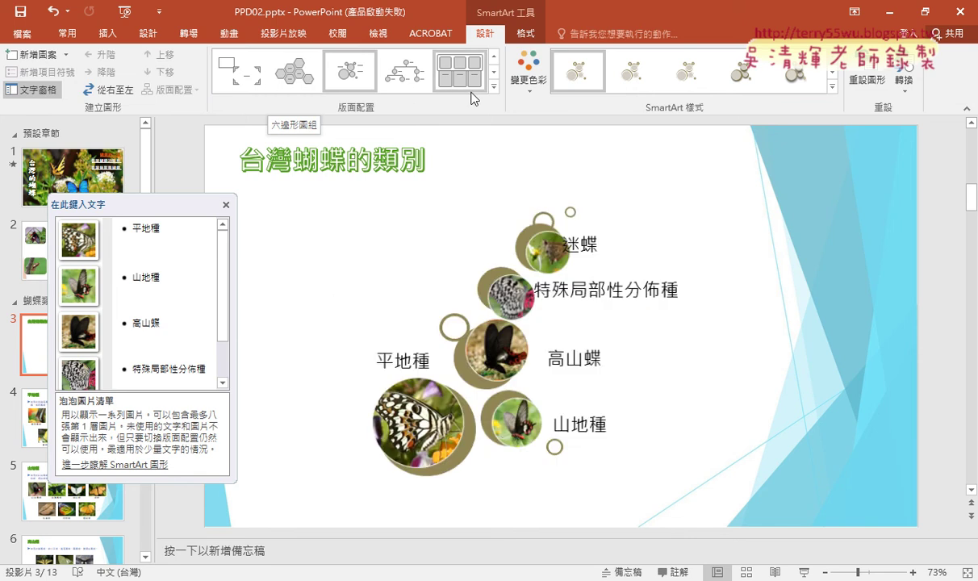
{"action": "left_click", "coordinate": [493, 72]}
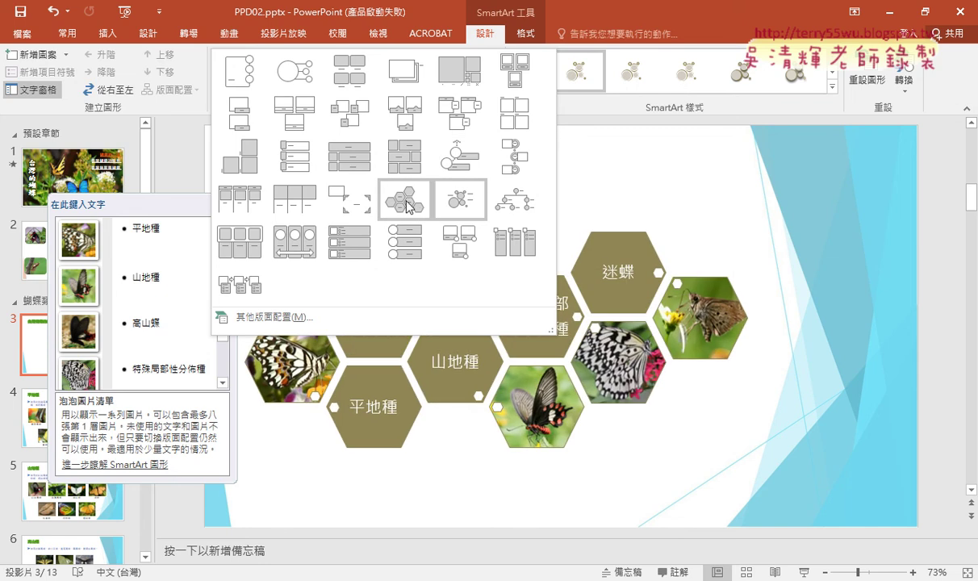
{"action": "left_click", "coordinate": [391, 198]}
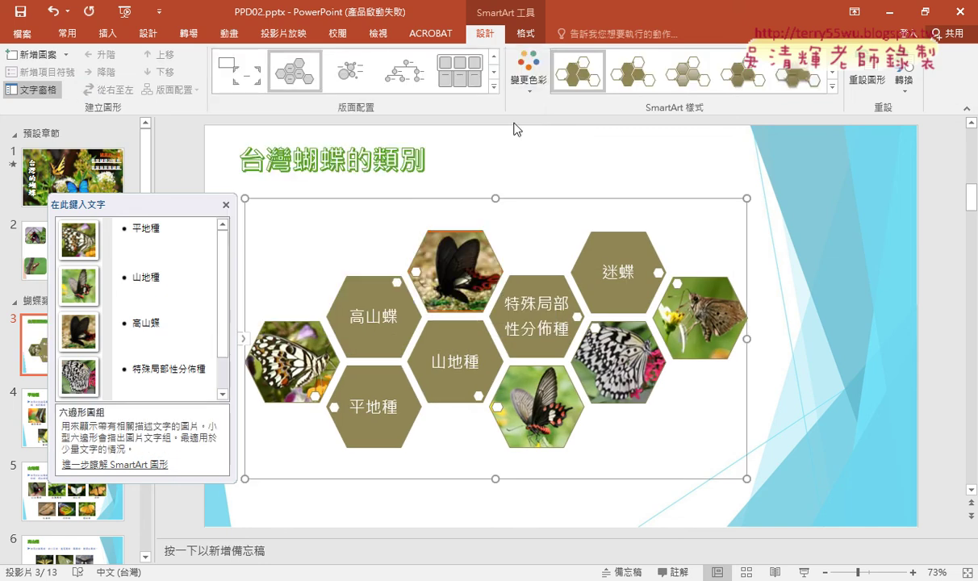
{"action": "left_click", "coordinate": [531, 95]}
{"action": "scroll", "coordinate": [557, 158], "scroll_direction": "up", "scroll_amount": 3}
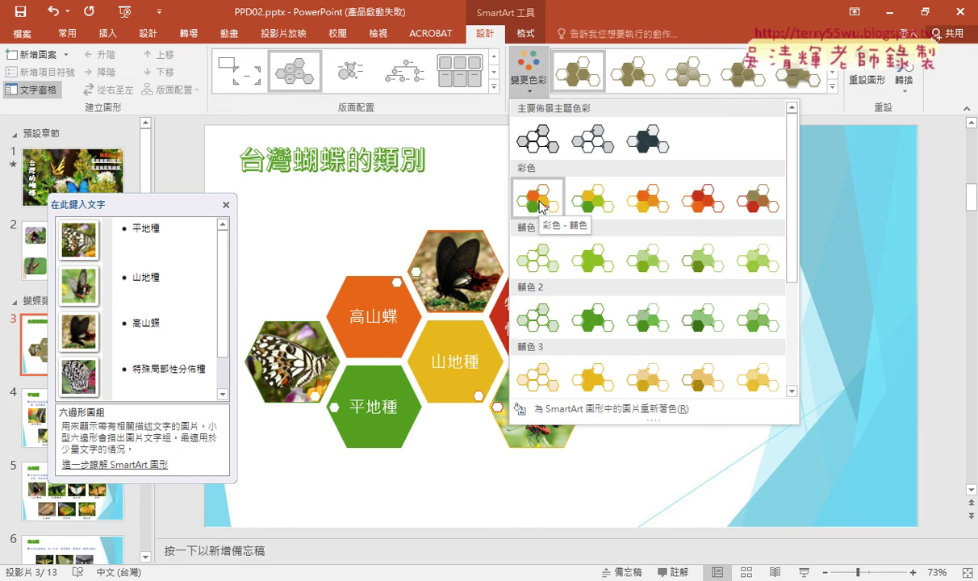
Apply the 彩色-輔色 Colorful Accent Colors scheme, check the PDF task, then return to slide 1.
{"action": "left_click", "coordinate": [539, 205]}
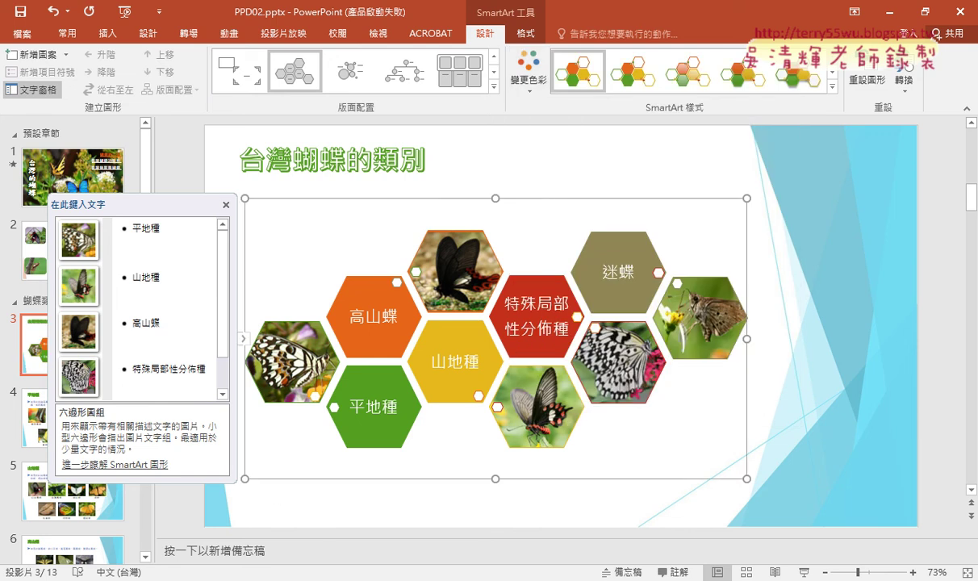
{"action": "key", "text": "alt+Tab"}
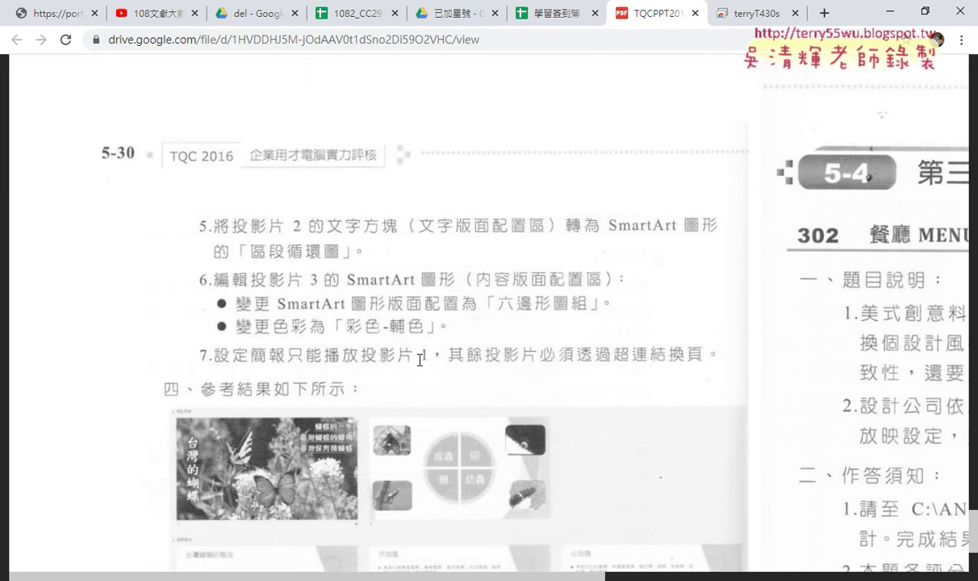
{"action": "left_click", "coordinate": [891, 11]}
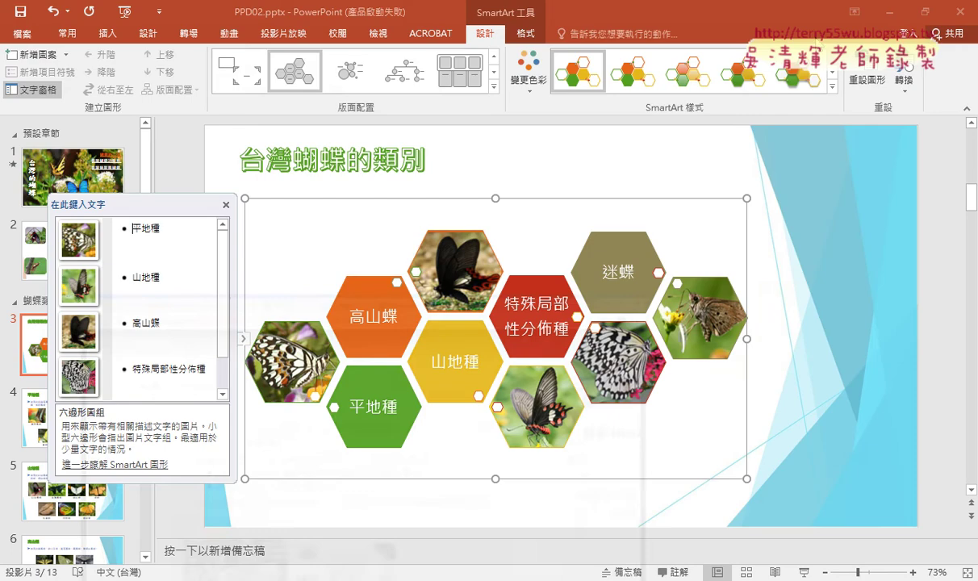
{"action": "scroll", "coordinate": [332, 171], "scroll_direction": "up", "scroll_amount": 2}
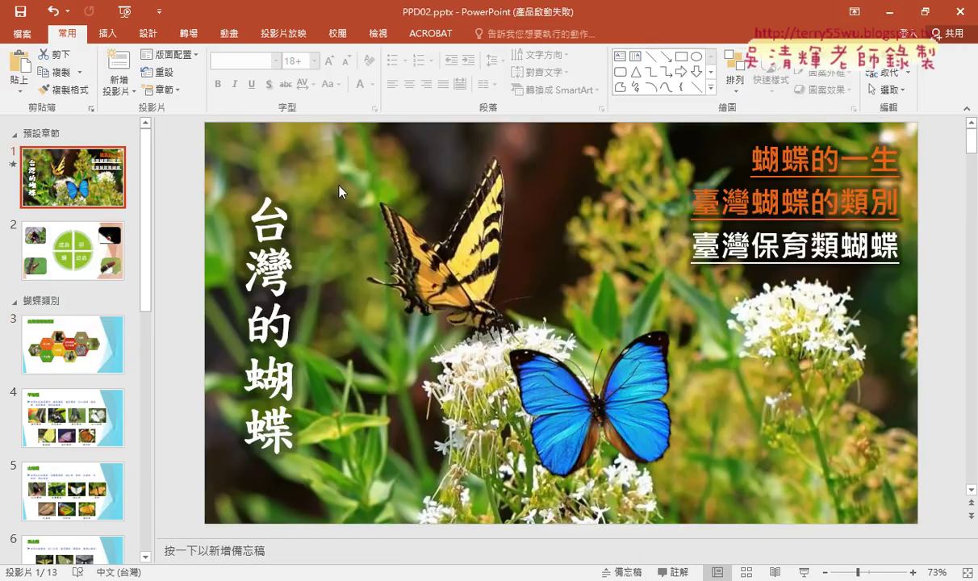
After a test run that stops at the title slide, set the slide show range From 1 To 13.
{"action": "left_click", "coordinate": [804, 572]}
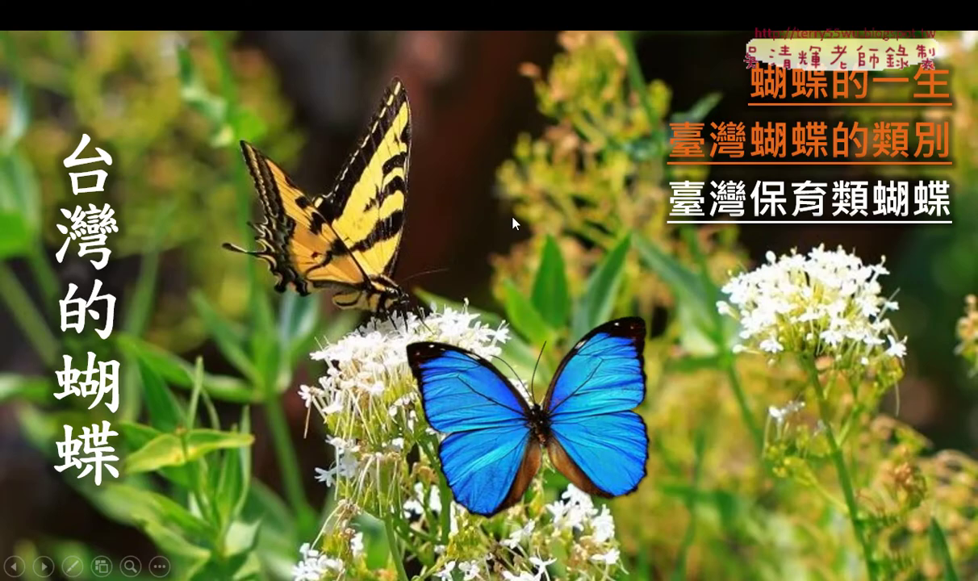
{"action": "left_click", "coordinate": [454, 224]}
{"action": "left_click", "coordinate": [454, 225]}
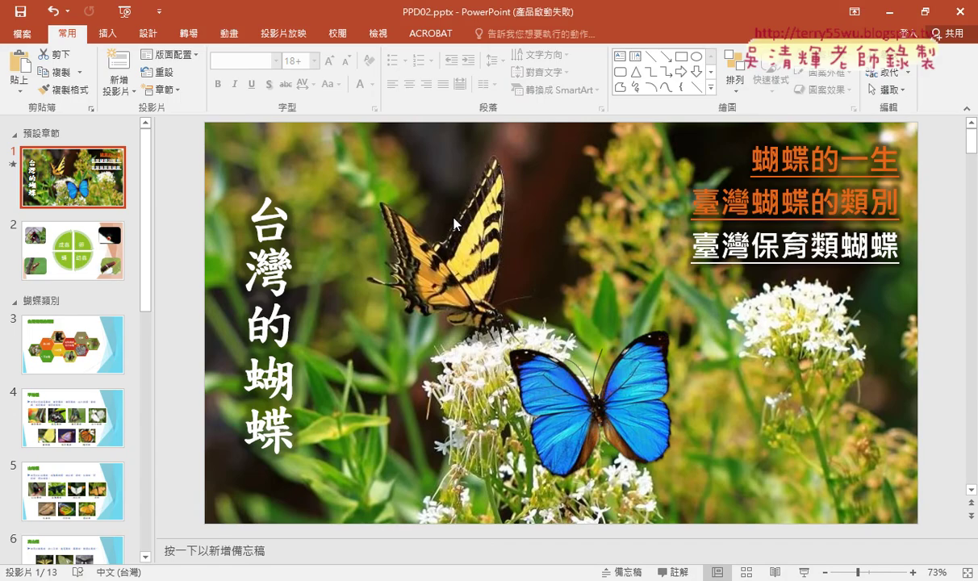
{"action": "left_click", "coordinate": [284, 33]}
{"action": "left_click", "coordinate": [194, 73]}
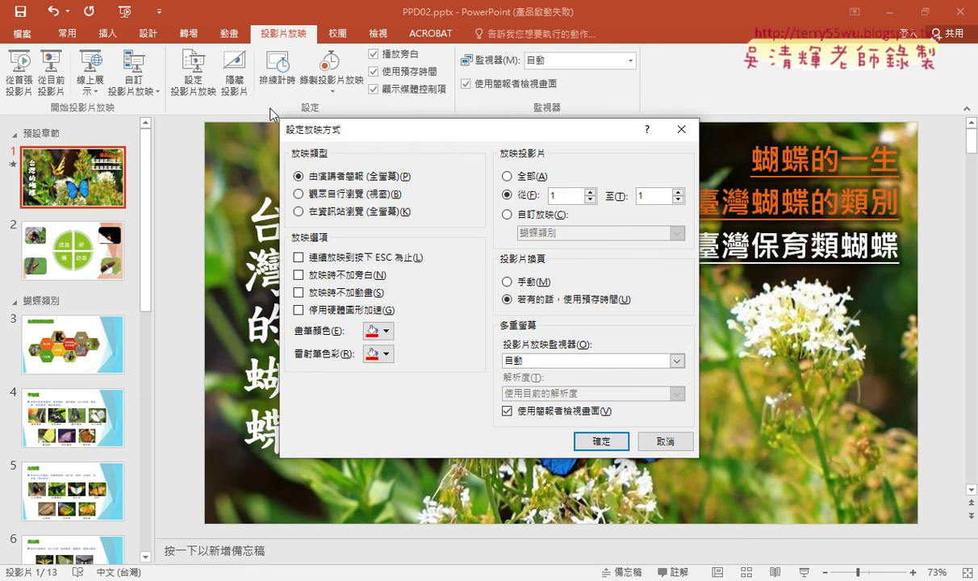
{"action": "type", "text": "3"}
{"action": "left_click", "coordinate": [614, 442]}
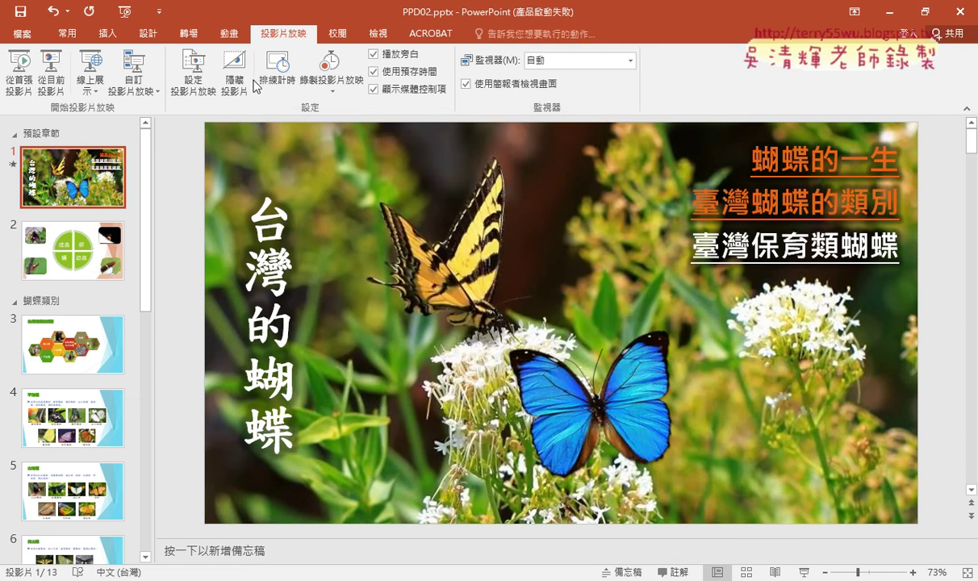
Run the show through to the 平地種 slide to confirm it advances, then reselect slide 1.
{"action": "left_click", "coordinate": [794, 573]}
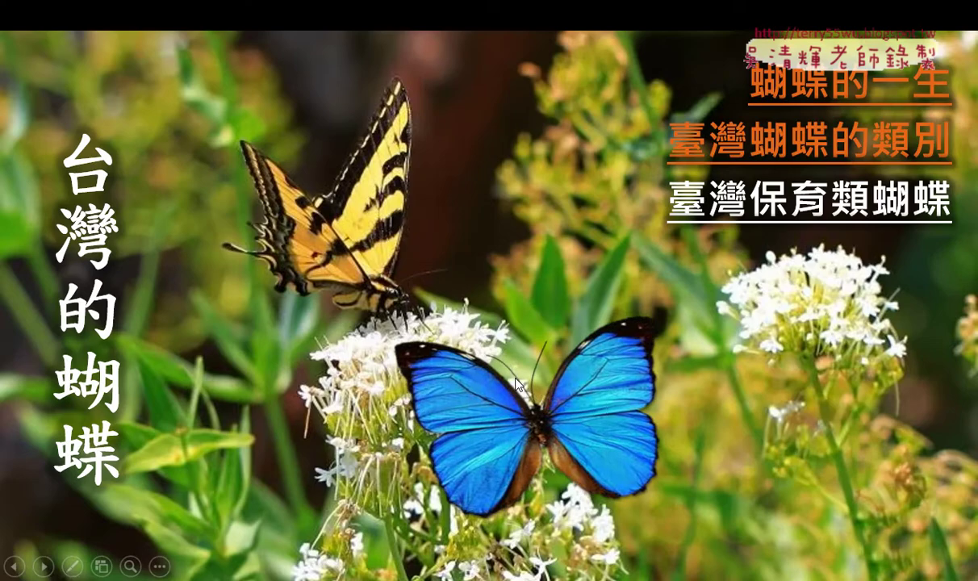
{"action": "left_click", "coordinate": [419, 172]}
{"action": "left_click", "coordinate": [419, 171]}
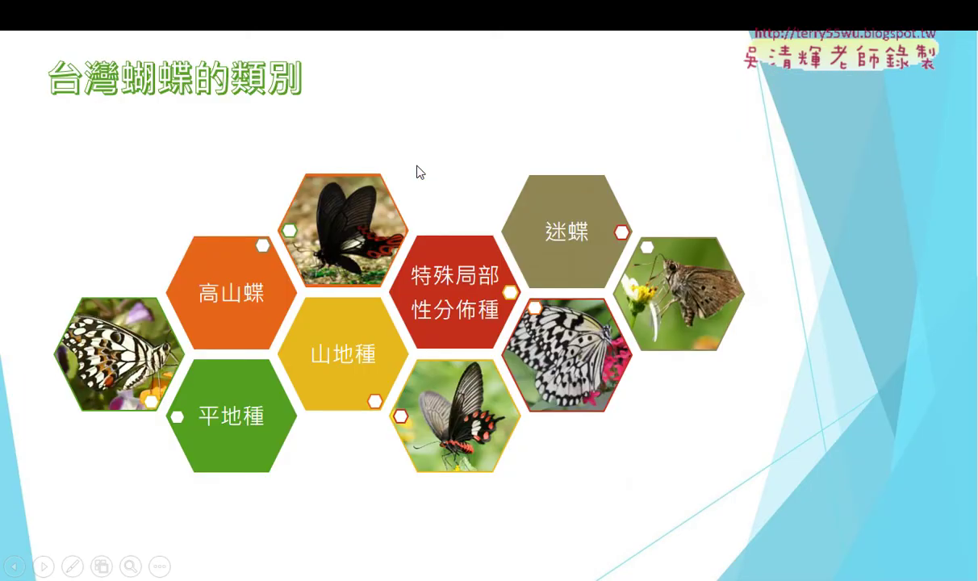
{"action": "left_click", "coordinate": [419, 171]}
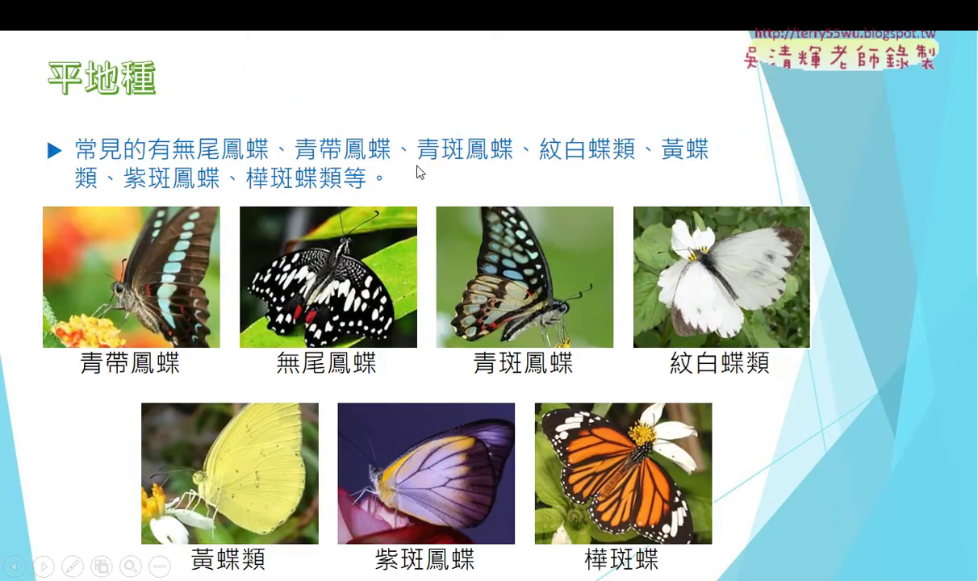
{"action": "key", "text": "Escape"}
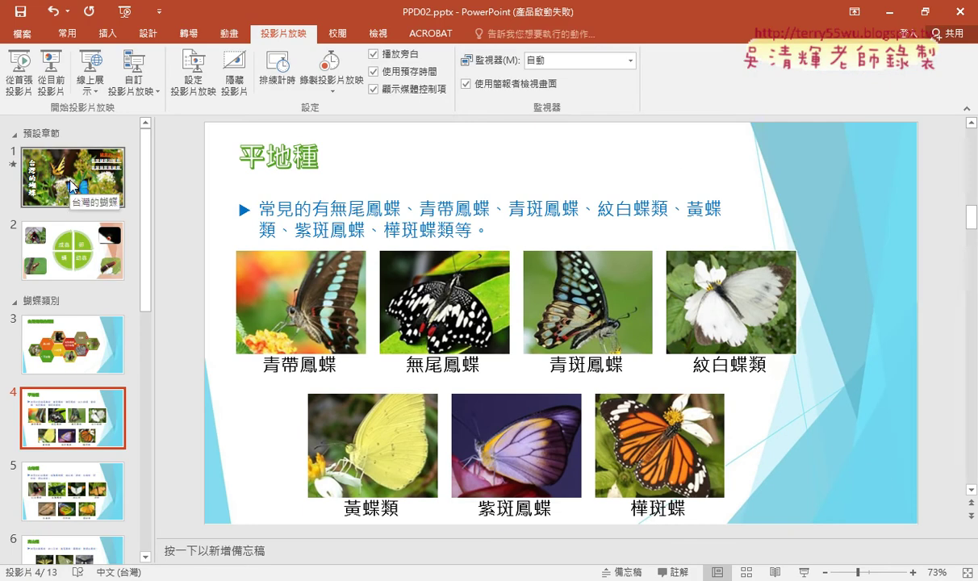
{"action": "left_click", "coordinate": [73, 185]}
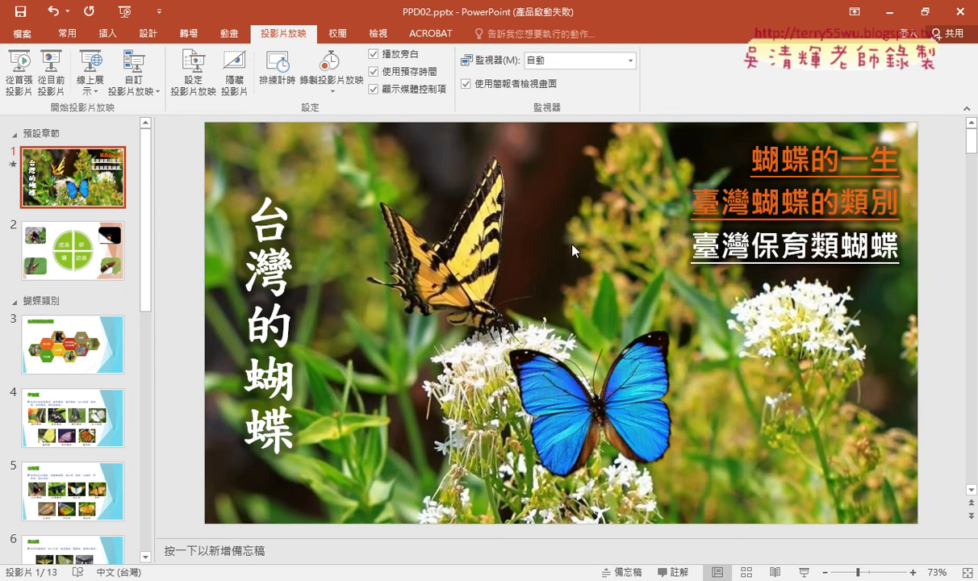
In Set Up Slide Show, change the range to From 1 To 1 and confirm.
{"action": "left_click", "coordinate": [205, 86]}
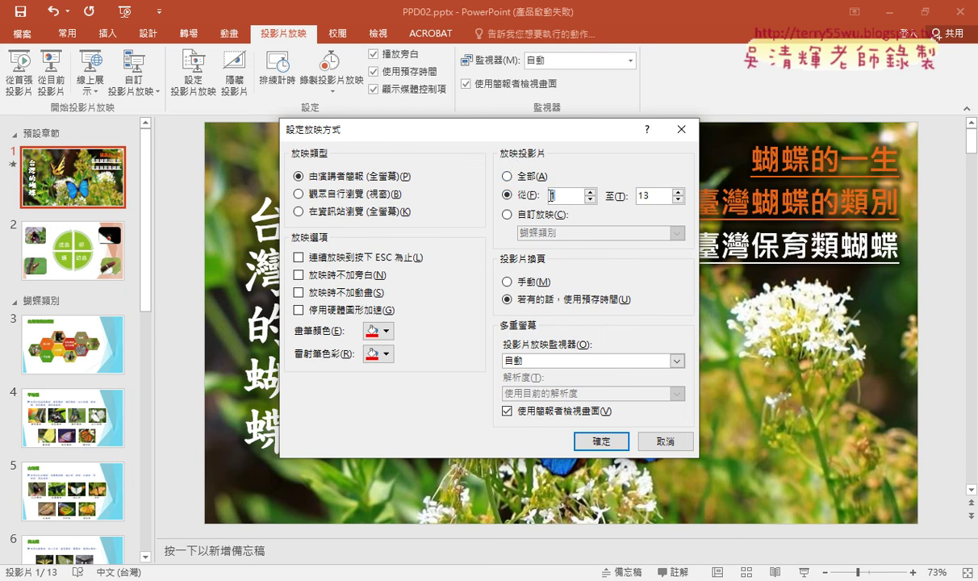
{"action": "left_click", "coordinate": [507, 176]}
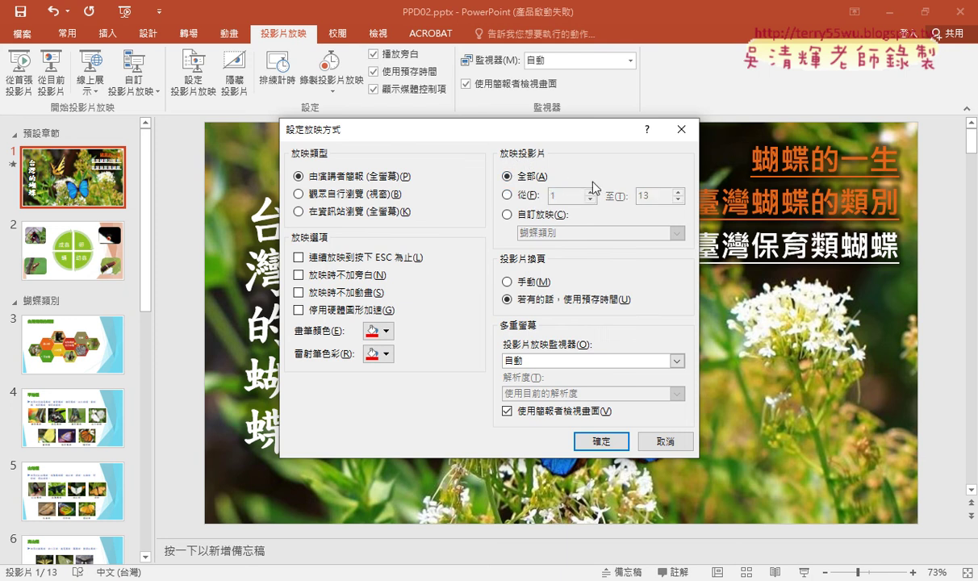
{"action": "left_click", "coordinate": [523, 196]}
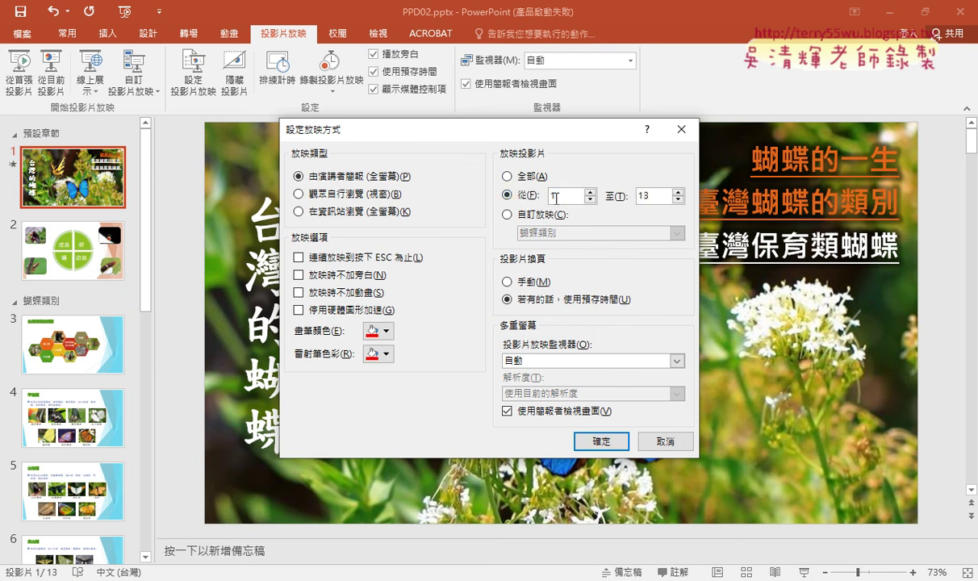
{"action": "double_click", "coordinate": [643, 196]}
{"action": "type", "text": "1"}
{"action": "left_click", "coordinate": [602, 442]}
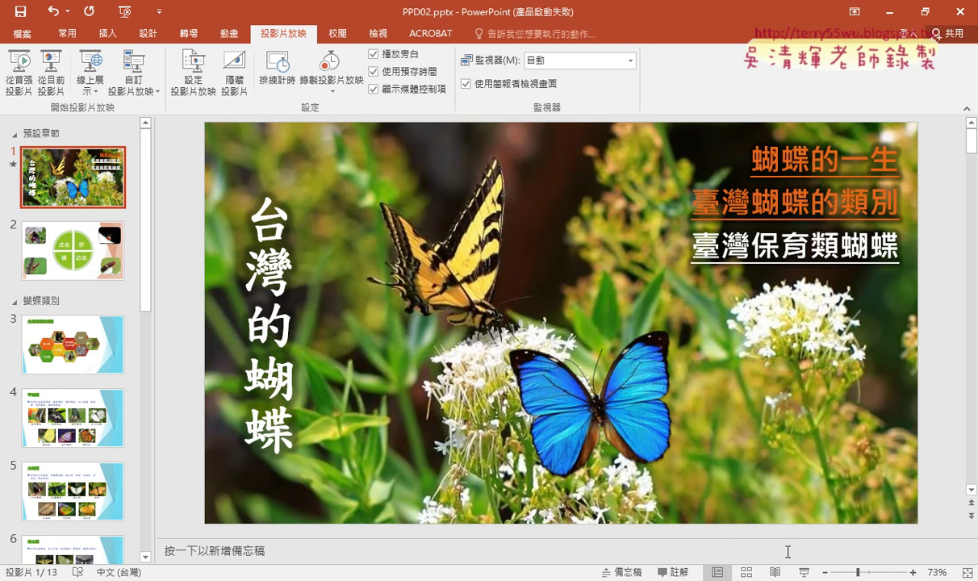
{"action": "left_click", "coordinate": [805, 574]}
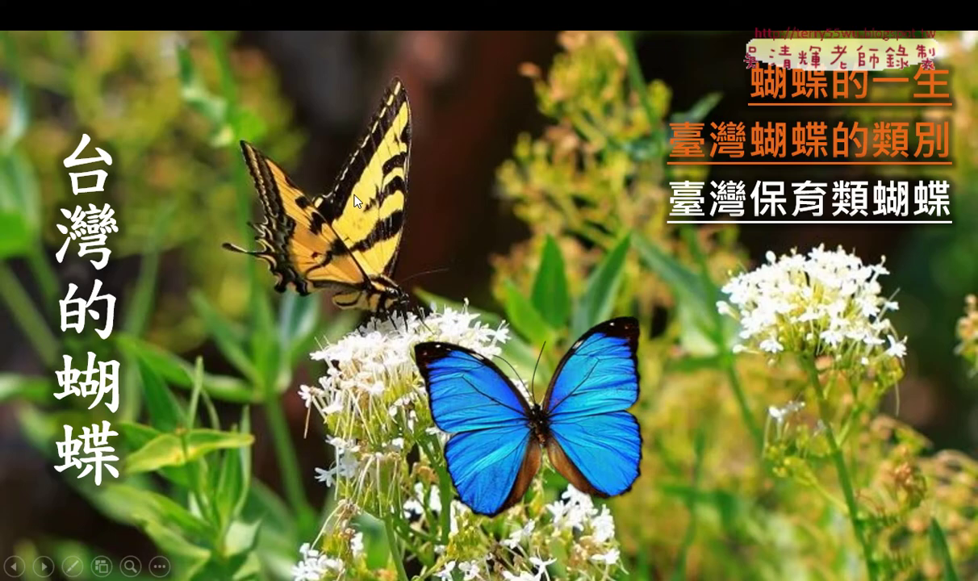
{"action": "left_click", "coordinate": [355, 201]}
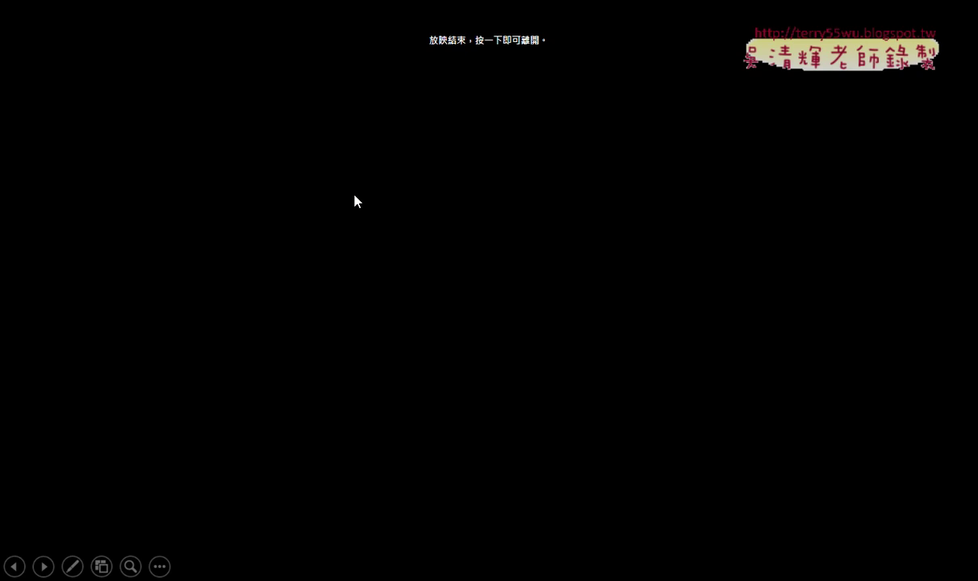
{"action": "key", "text": "Left"}
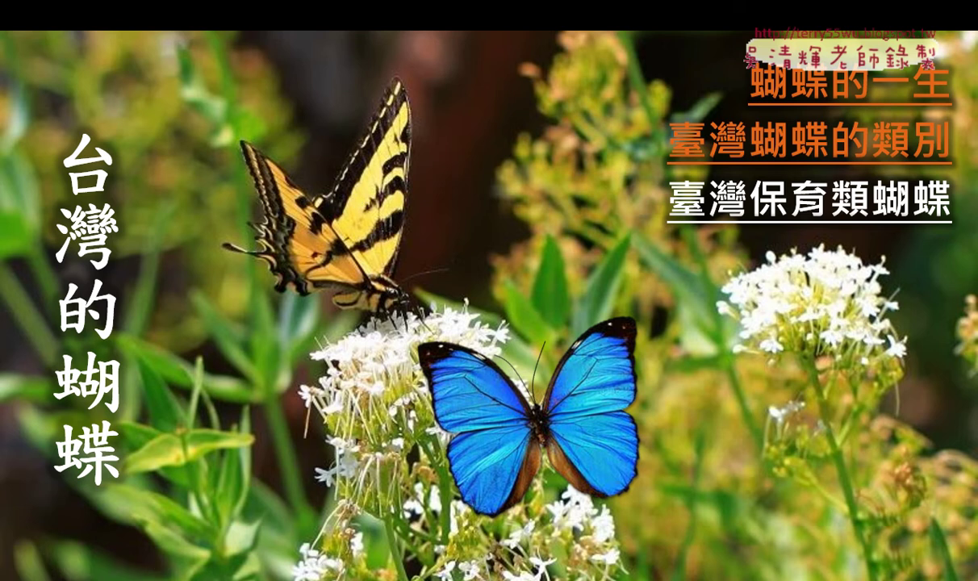
{"action": "left_click", "coordinate": [834, 91]}
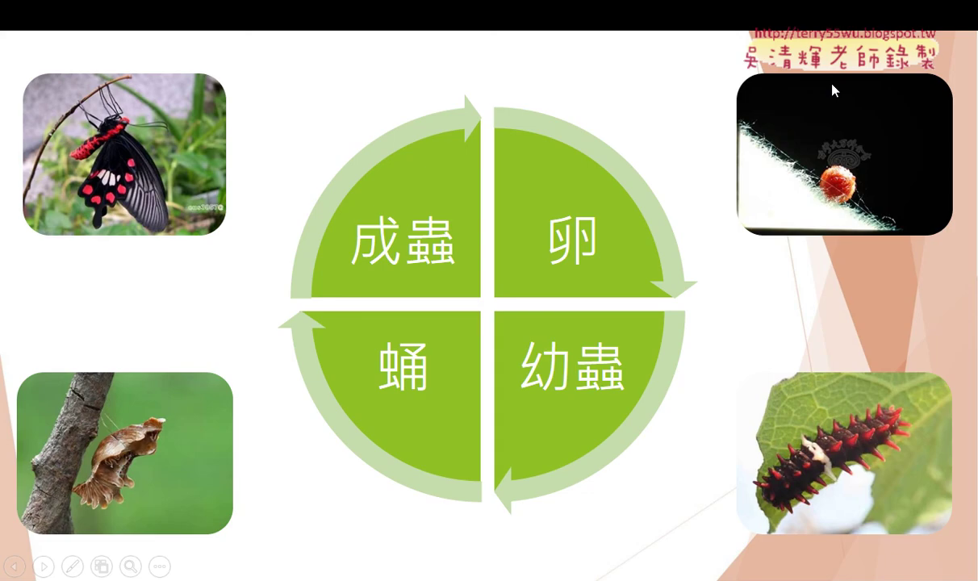
{"action": "left_click", "coordinate": [693, 149]}
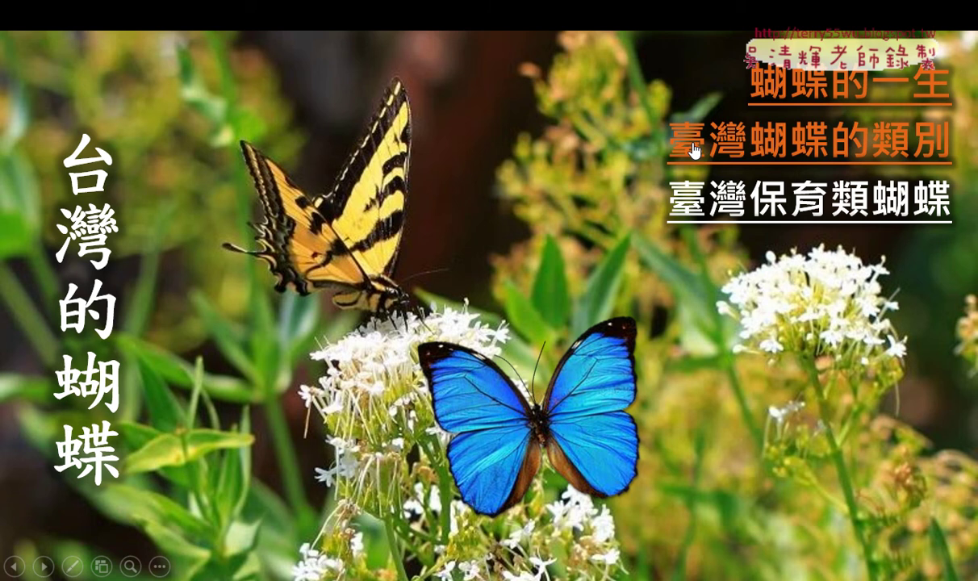
{"action": "left_click", "coordinate": [693, 149]}
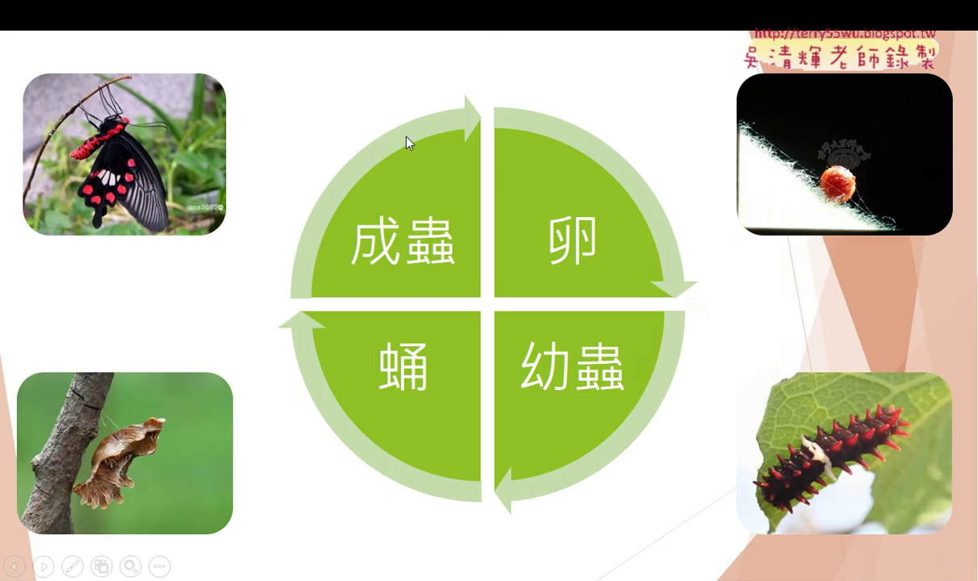
{"action": "left_click", "coordinate": [632, 113]}
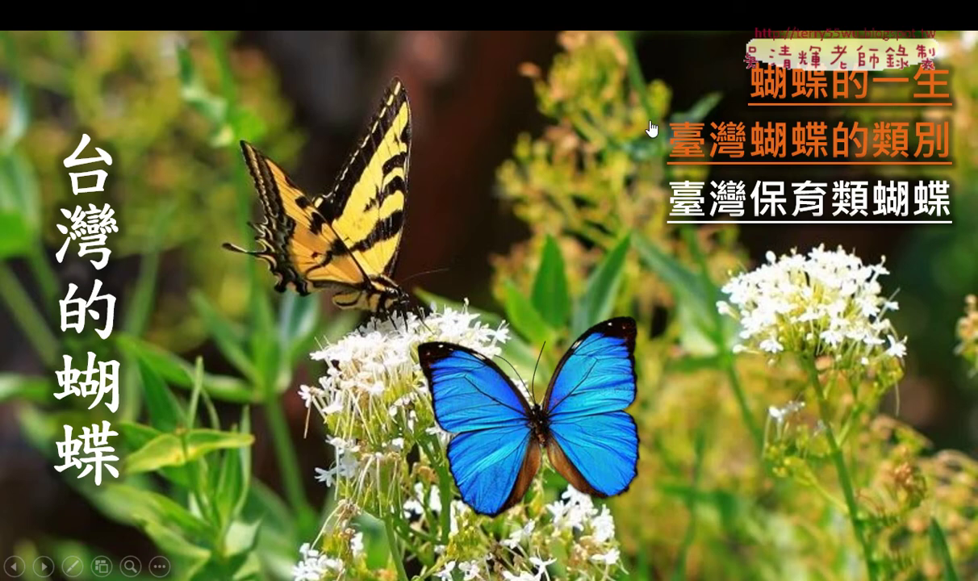
{"action": "left_click", "coordinate": [866, 153]}
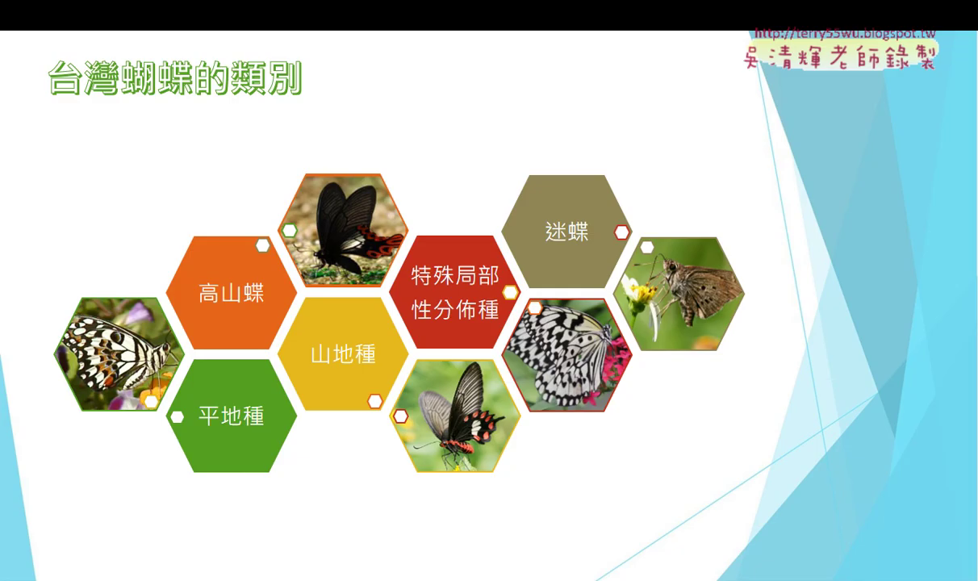
{"action": "key", "text": "Right"}
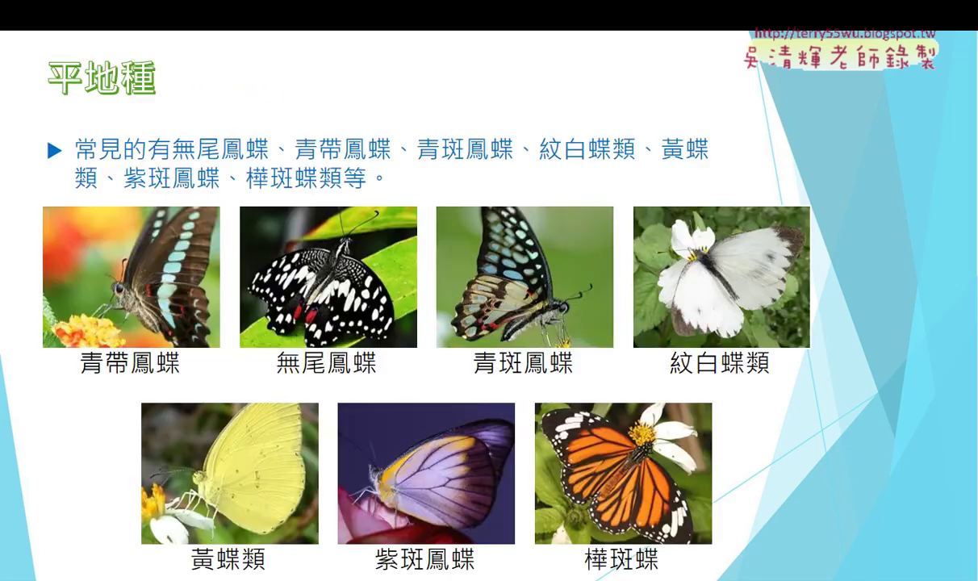
{"action": "key", "text": "Right"}
{"action": "key", "text": "Right"}
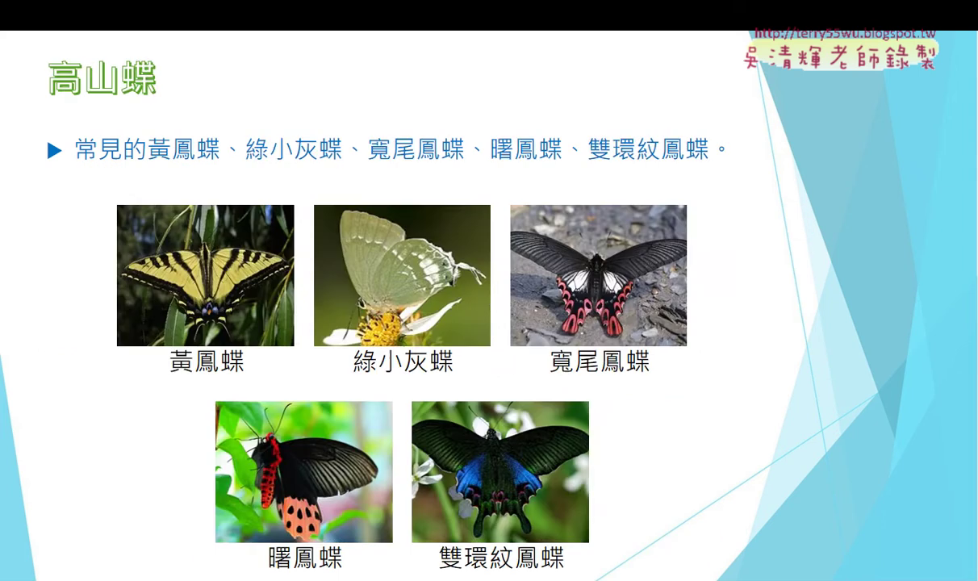
{"action": "key", "text": "Right"}
{"action": "key", "text": "Right"}
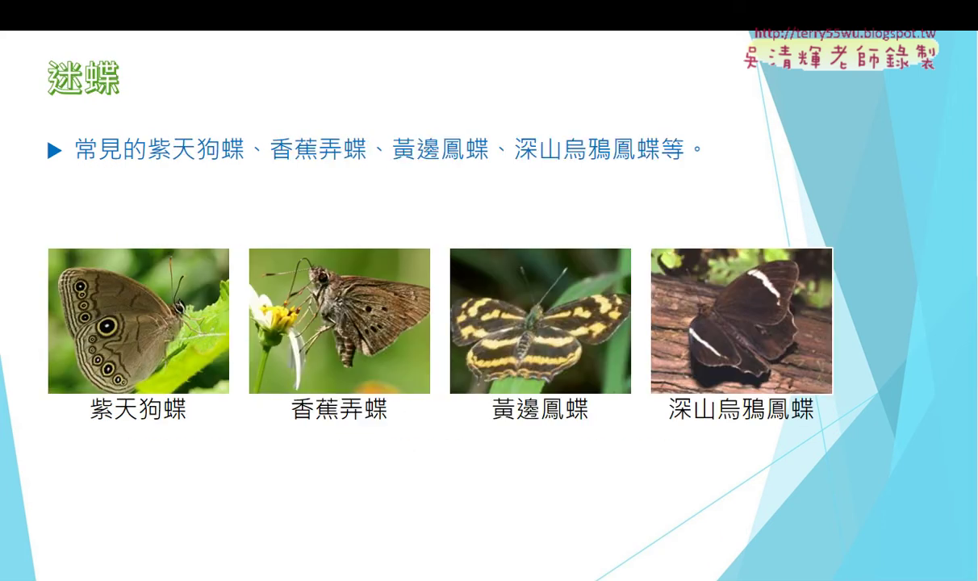
{"action": "key", "text": "Right"}
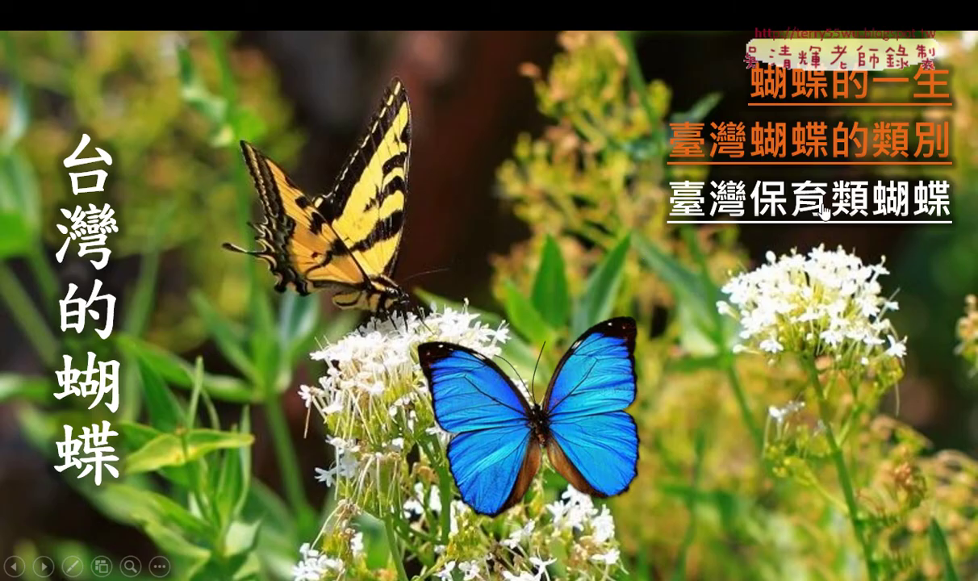
Follow the 臺灣保育類蝴蝶 link through 大紫蛺蝶, 黃裳鳳蝶 and 曙鳳蝶, return to the title, then end the show.
{"action": "left_click", "coordinate": [781, 201]}
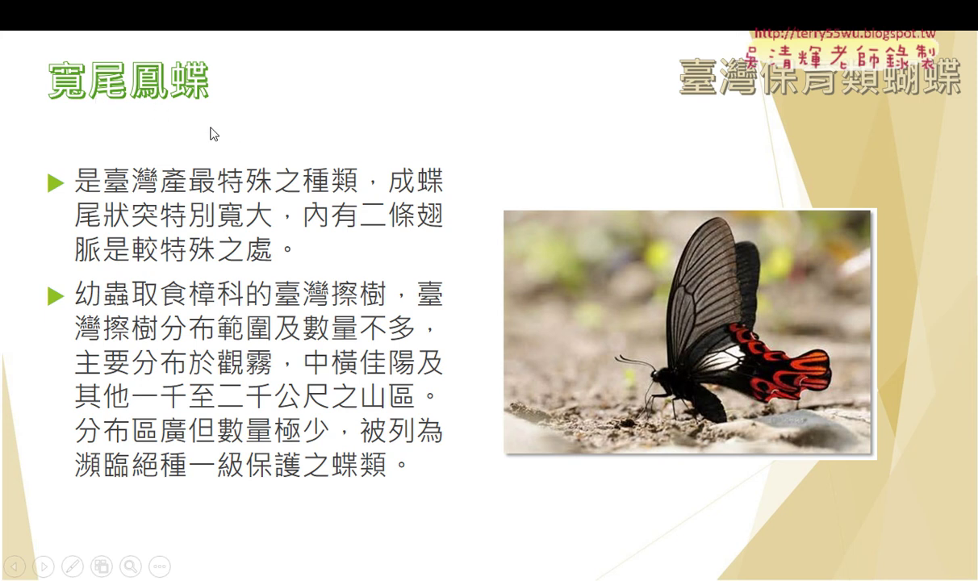
{"action": "left_click", "coordinate": [246, 149]}
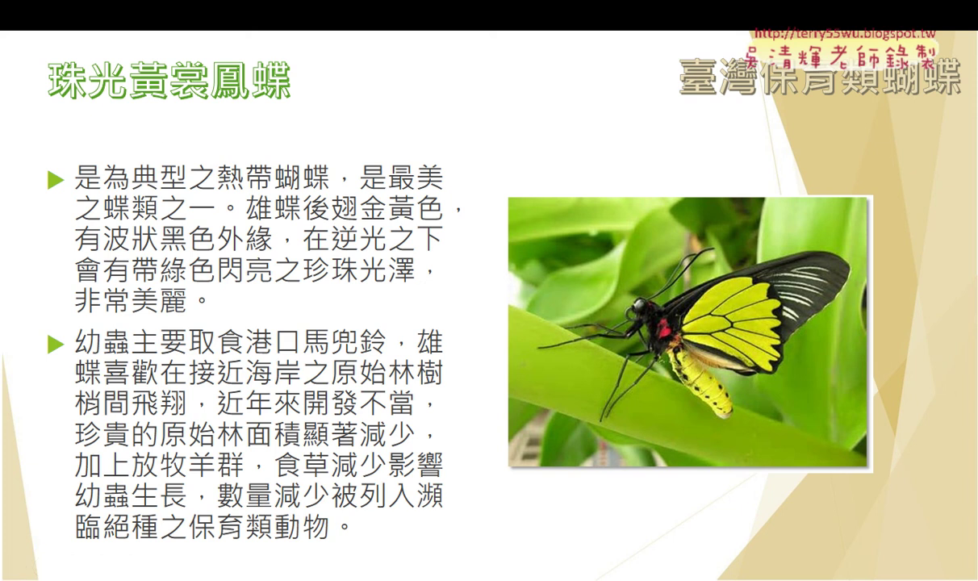
{"action": "key", "text": "Right"}
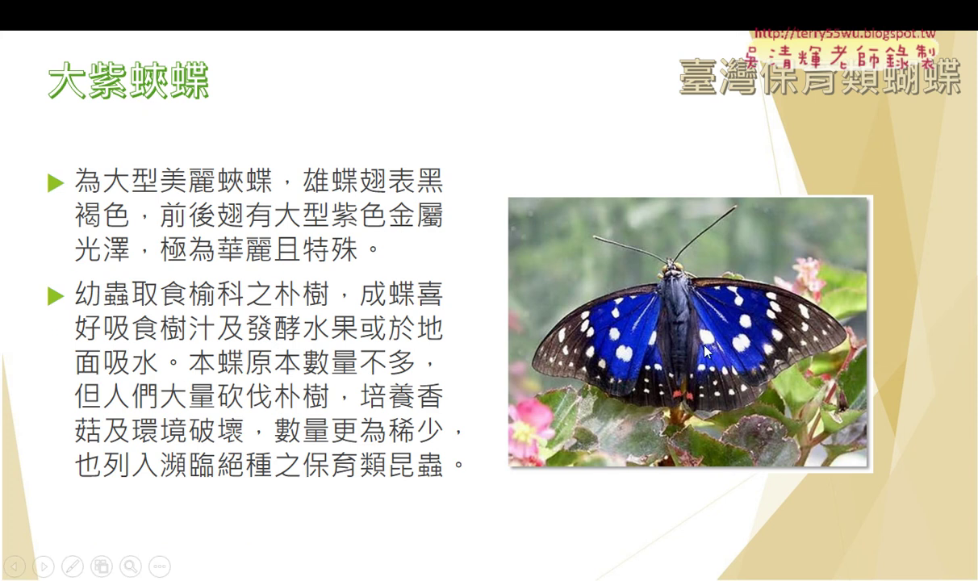
{"action": "key", "text": "Right"}
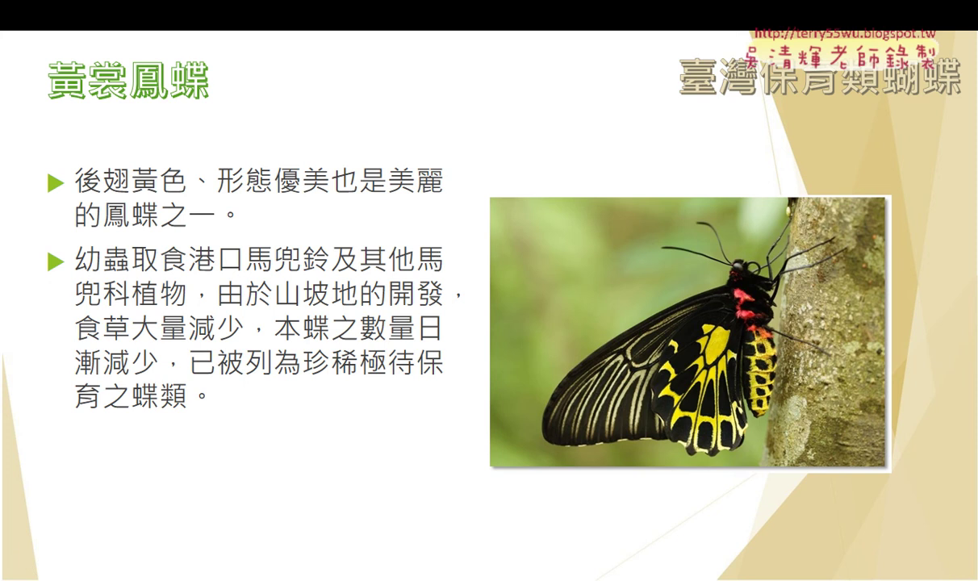
{"action": "key", "text": "Right"}
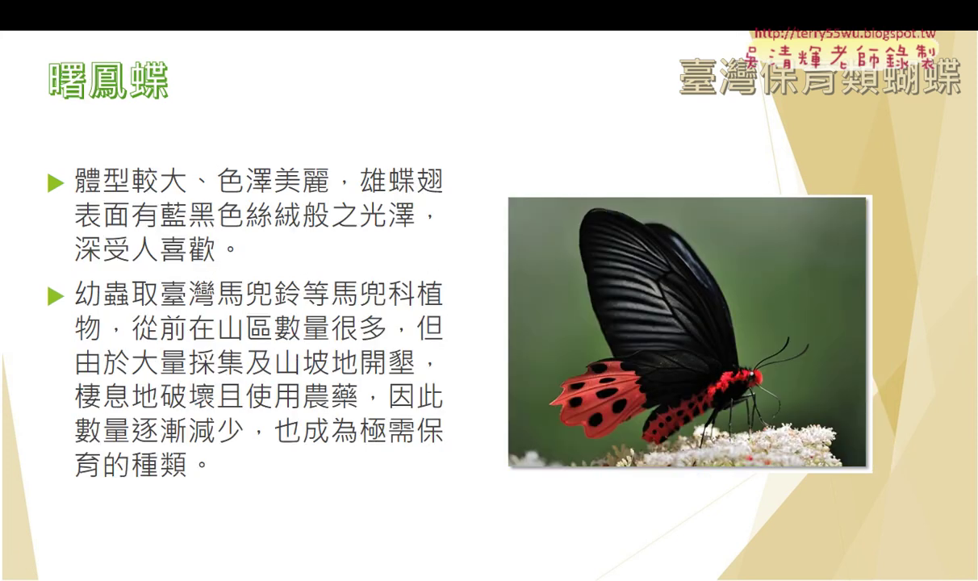
{"action": "key", "text": "Right"}
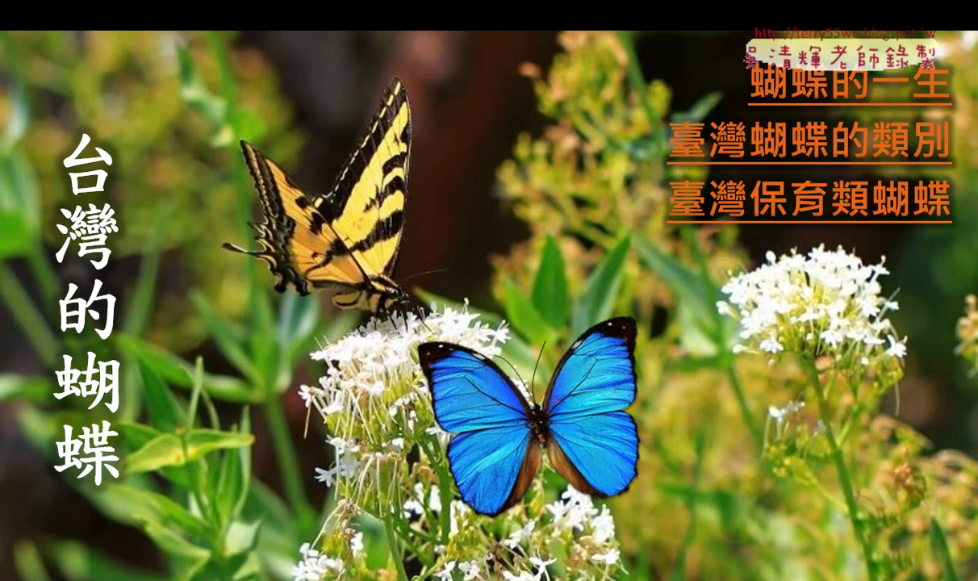
{"action": "left_click", "coordinate": [866, 86]}
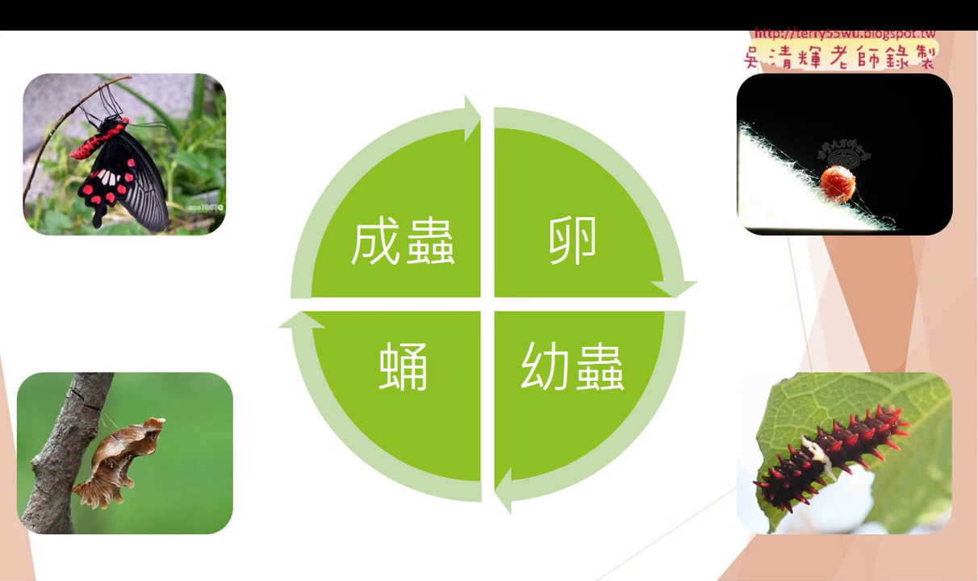
{"action": "key", "text": "Escape"}
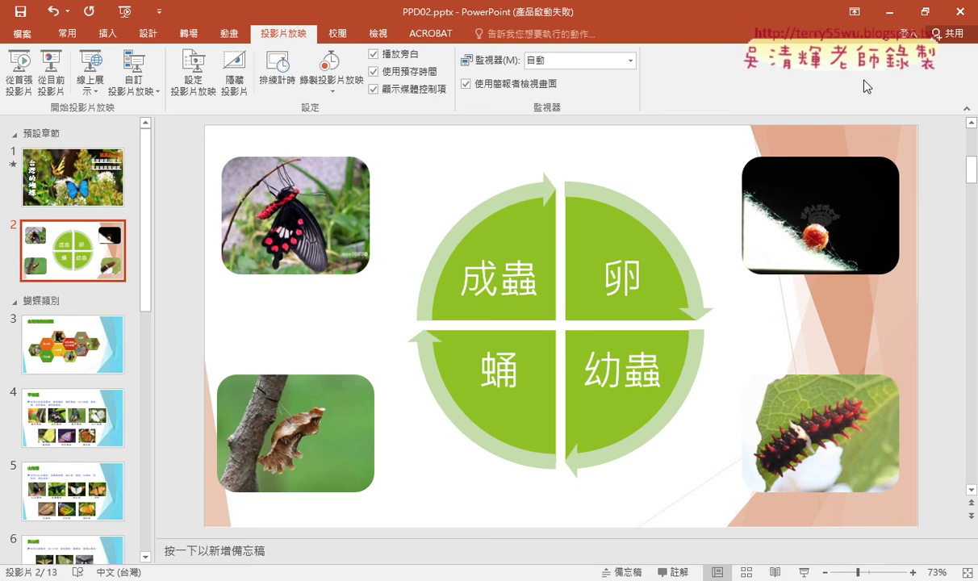
Save the deck under This PC as PPA210.pptx in the 210 desktop folder.
{"action": "left_click", "coordinate": [25, 37]}
{"action": "left_click", "coordinate": [25, 32]}
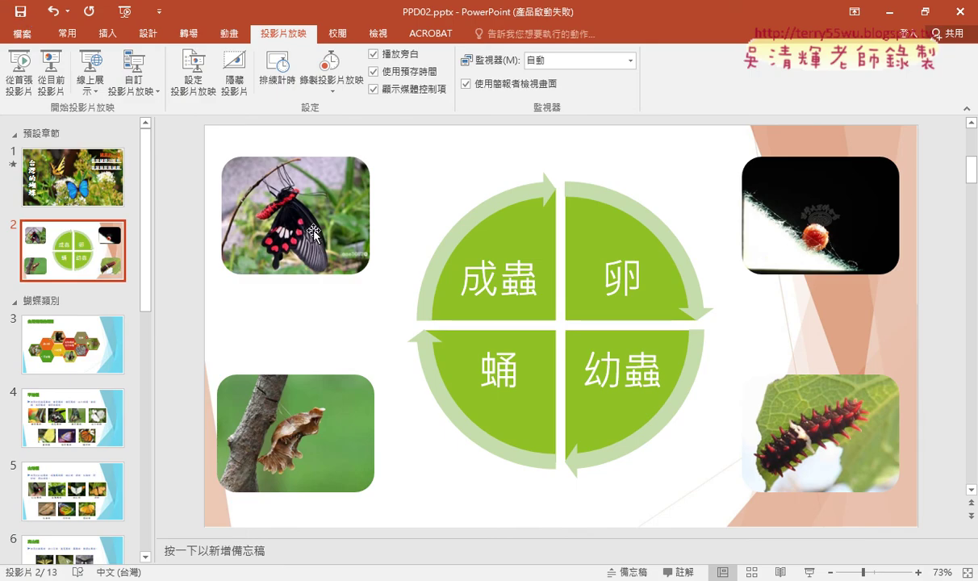
{"action": "left_click", "coordinate": [23, 34]}
{"action": "left_click", "coordinate": [65, 180]}
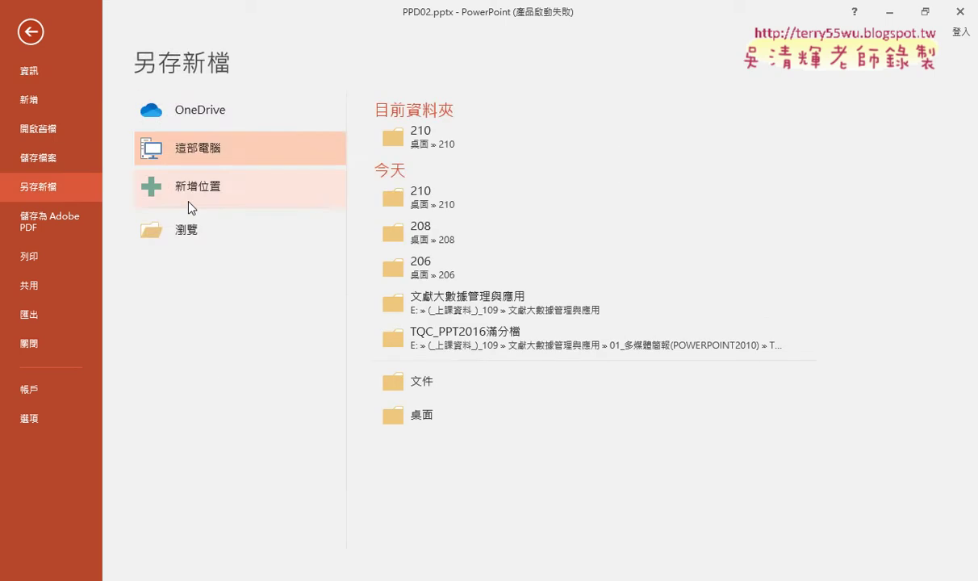
{"action": "left_click", "coordinate": [241, 226]}
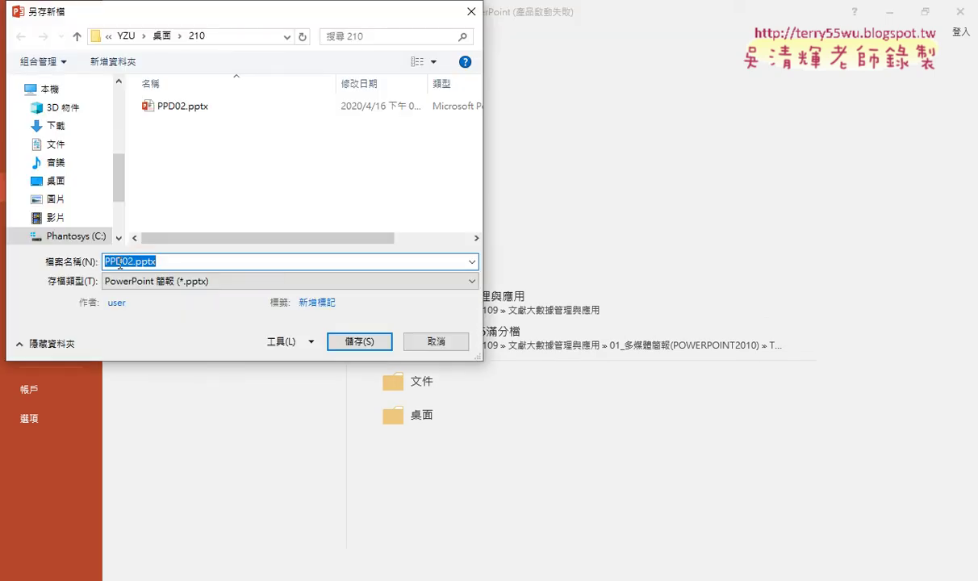
{"action": "left_click_drag", "start_coordinate": [116, 261], "coordinate": [269, 260]}
{"action": "type", "text": "A"}
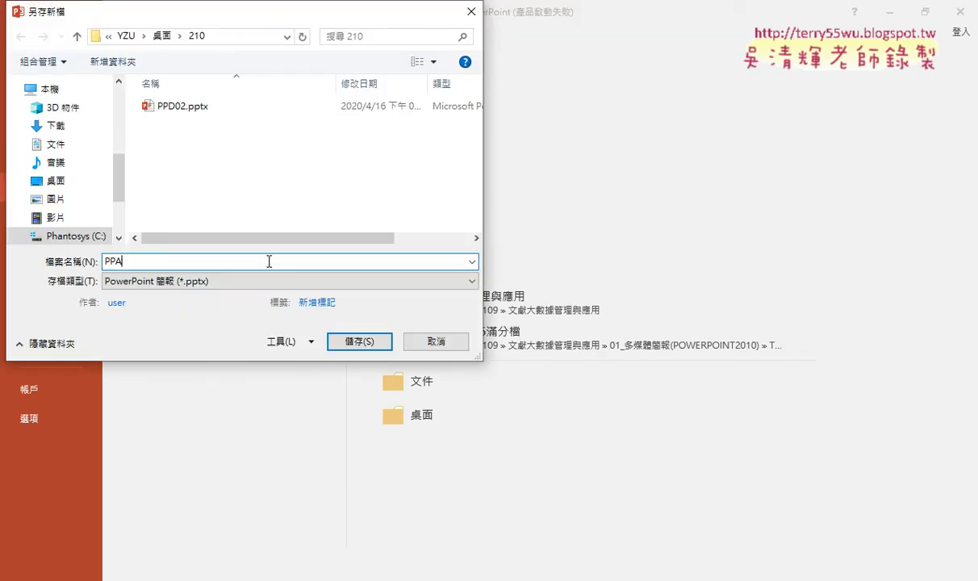
{"action": "type", "text": "210"}
{"action": "key", "text": "Return"}
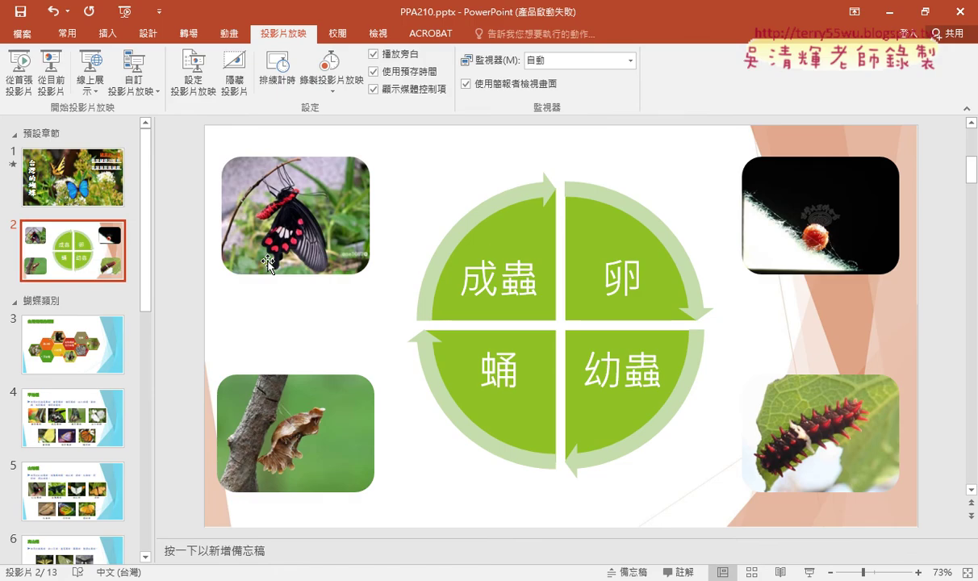